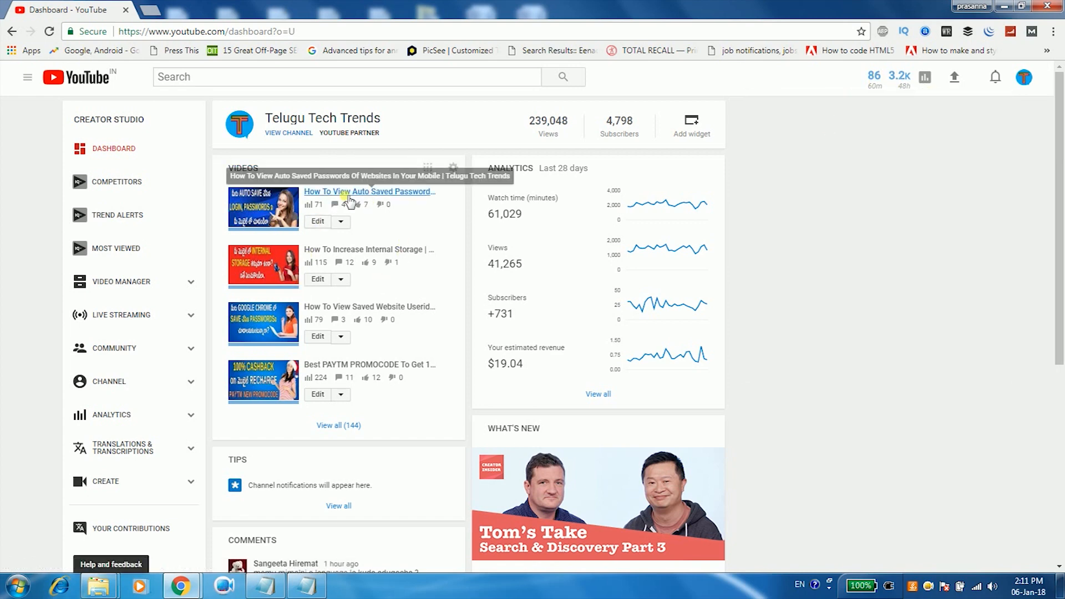
Step: Open the channel's full video list in a new tab and go to the "Learn English Grammar, Vocabulary and Speaking Skills" video page
right_click(352, 427)
left_click(368, 432)
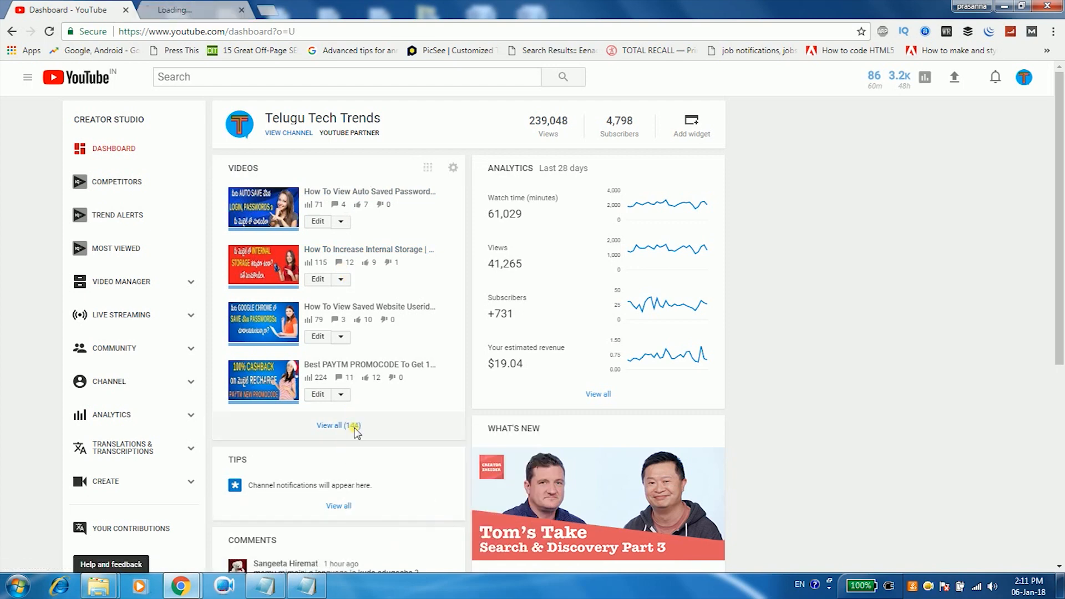
left_click(207, 10)
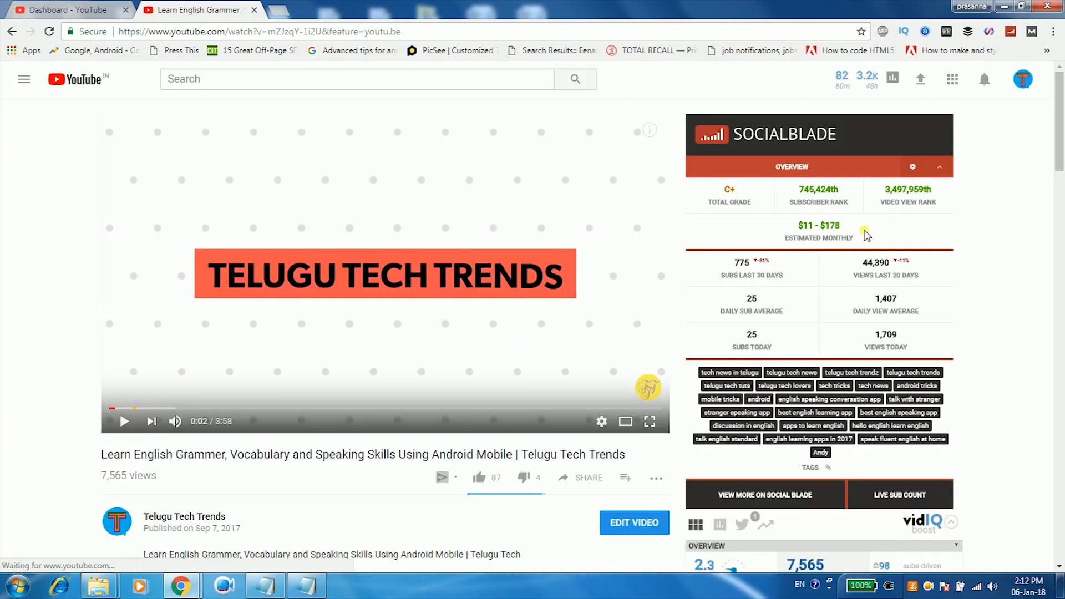
Step: Examine the video's vidIQ overview and social figures and the breakdown of its SEO score
left_click_drag(1062, 110, 1062, 216)
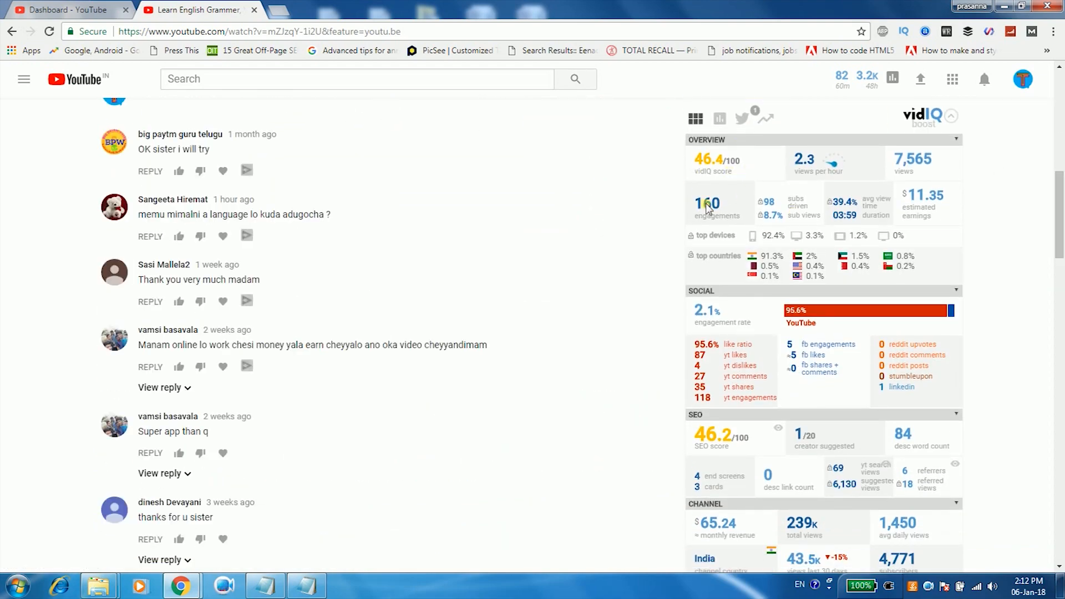
mouse_move(727, 161)
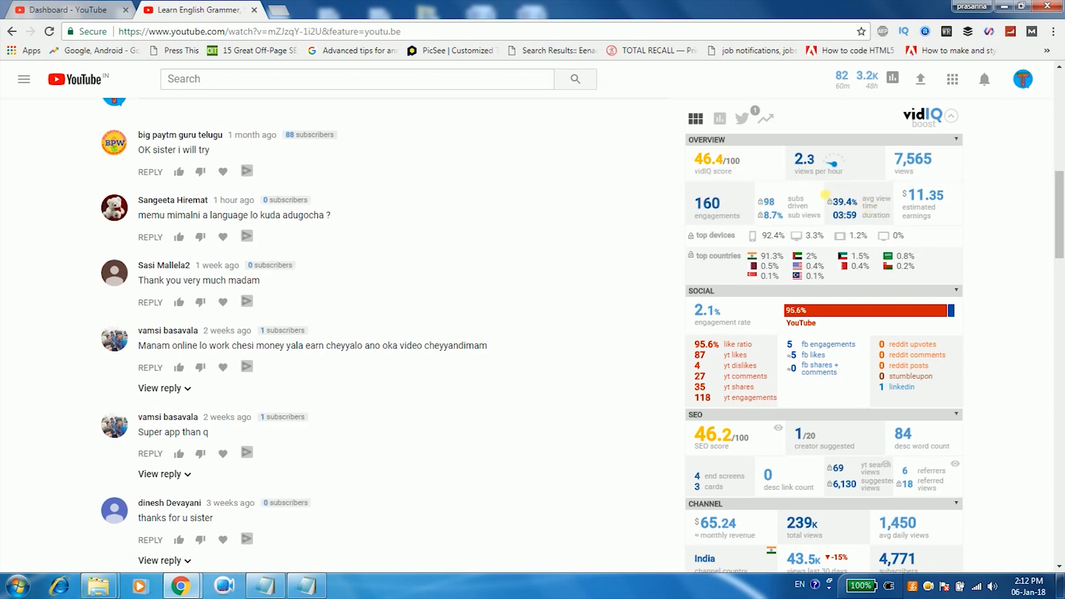
mouse_move(819, 170)
left_click_drag(1060, 239, 1061, 259)
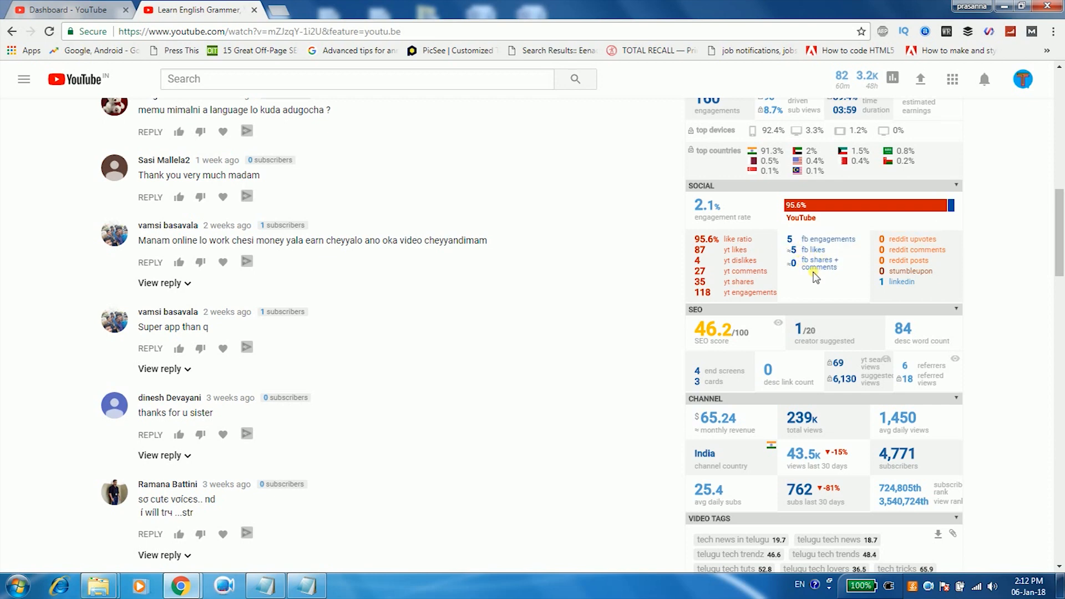
mouse_move(743, 344)
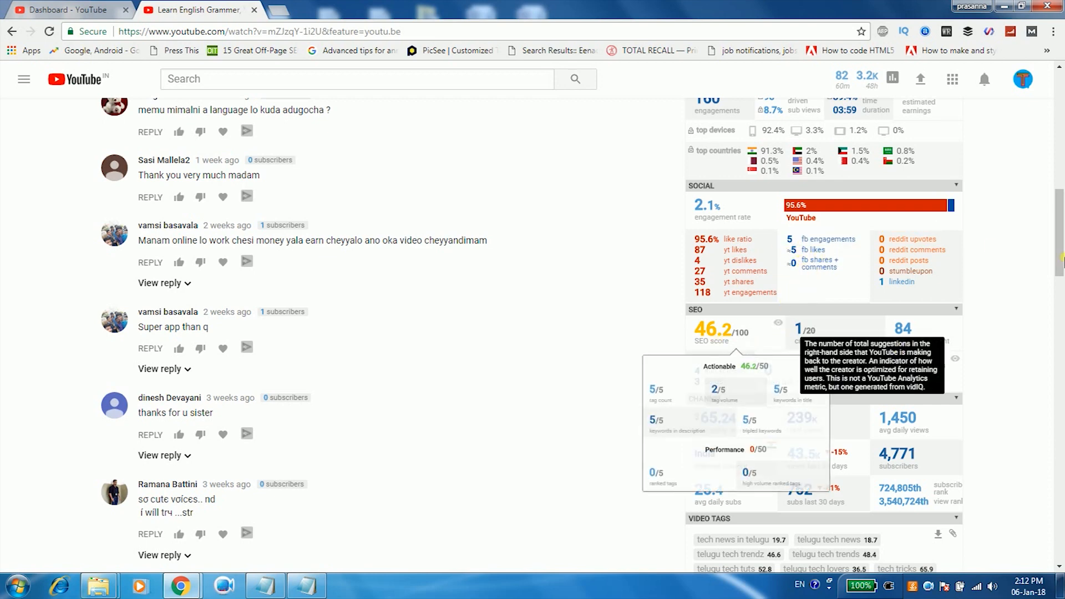
Step: Examine the vidIQ channel statistics, video tags and channel tags for this video, and return to the page's beginning
left_click_drag(1061, 245, 1062, 273)
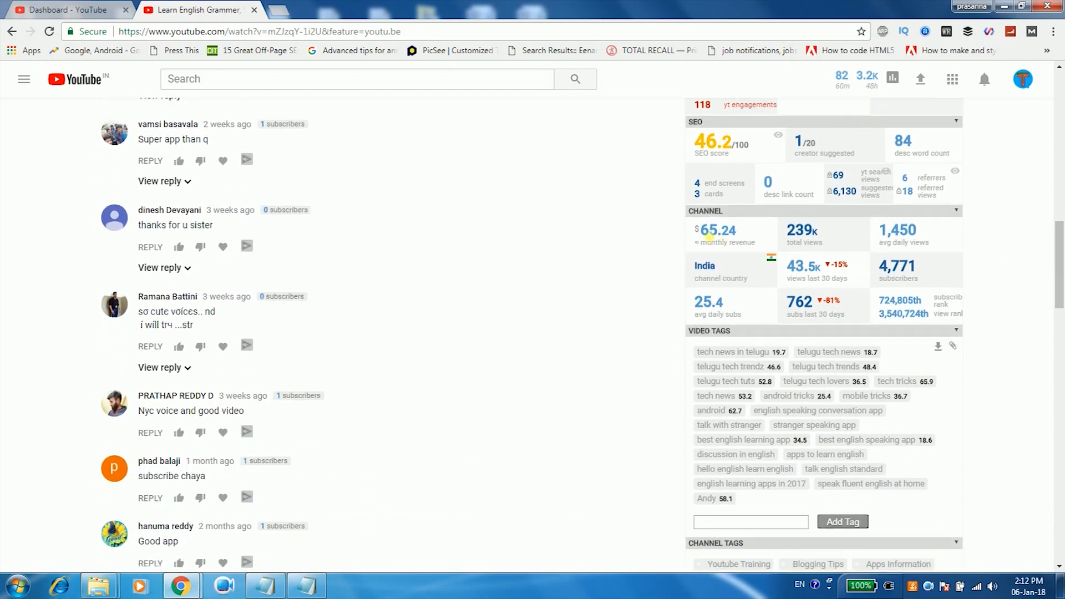
left_click_drag(700, 230, 827, 239)
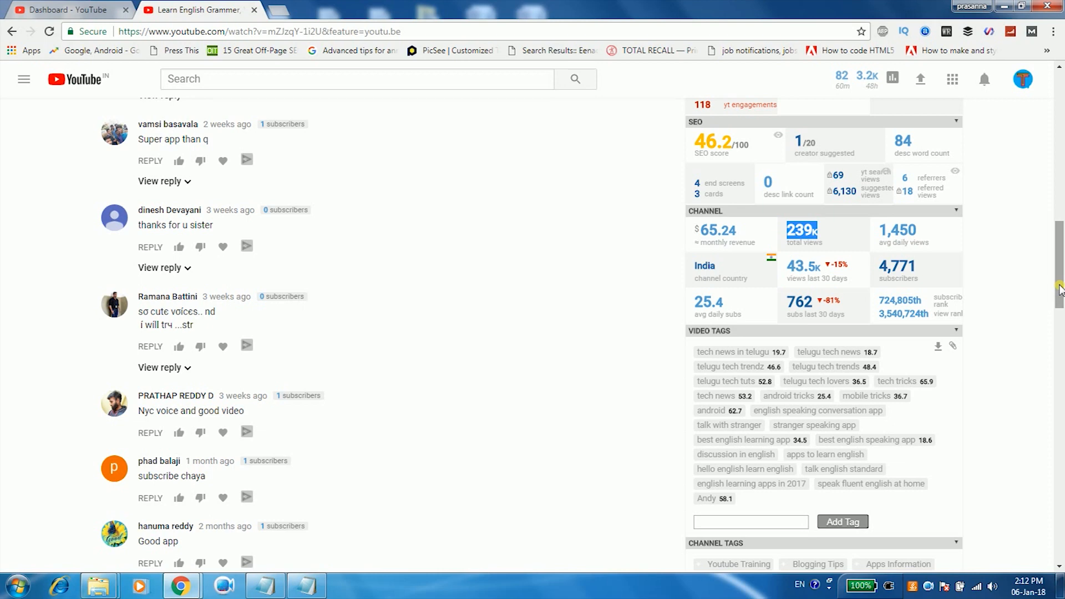
left_click_drag(1059, 289, 1061, 305)
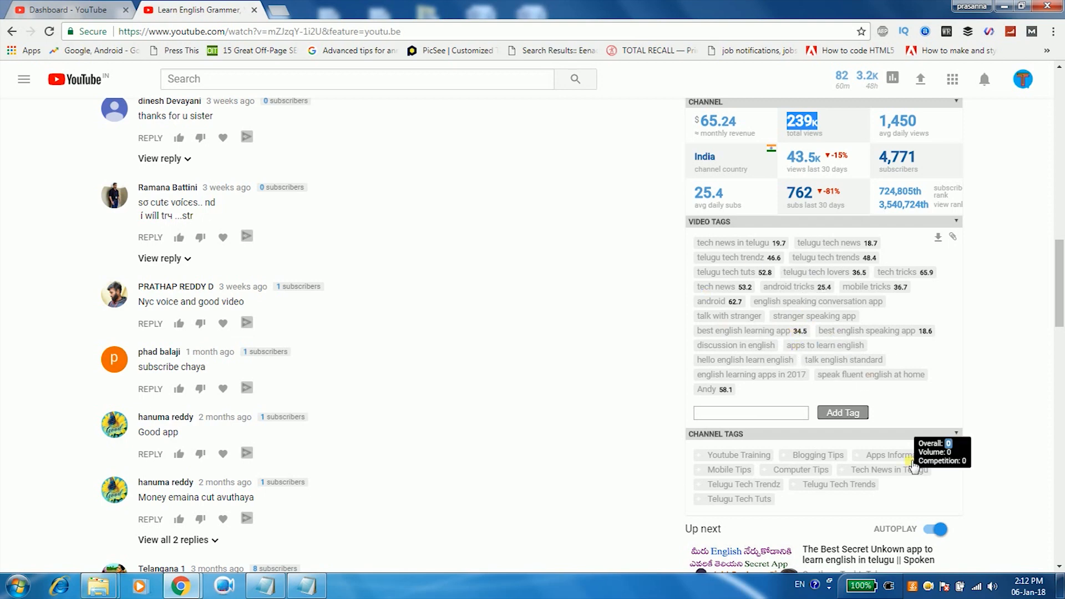
scroll(1061, 297, "down", 3)
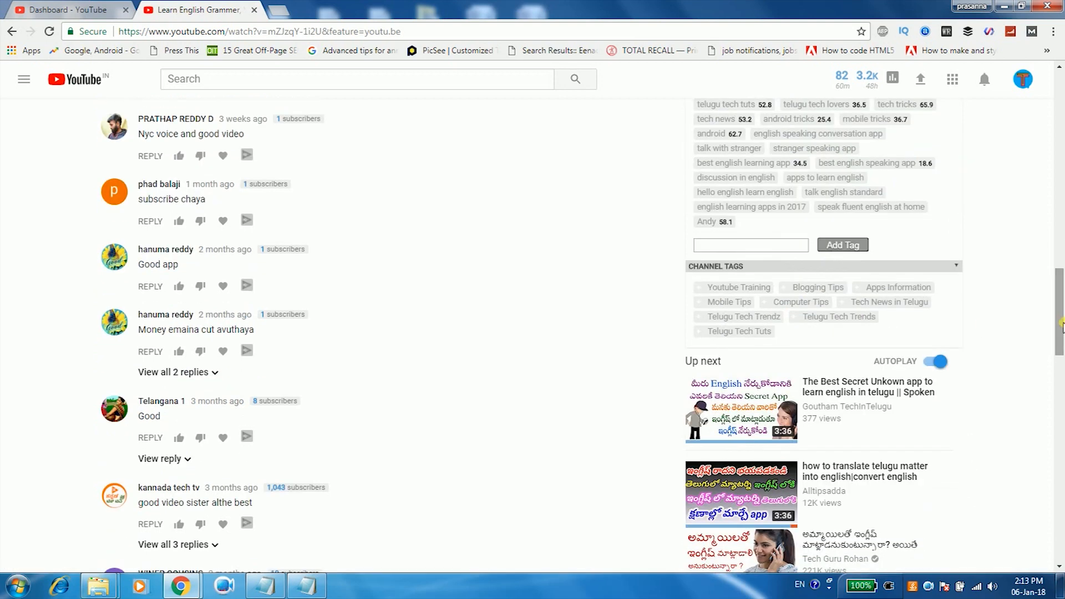
left_click_drag(1059, 315, 1062, 111)
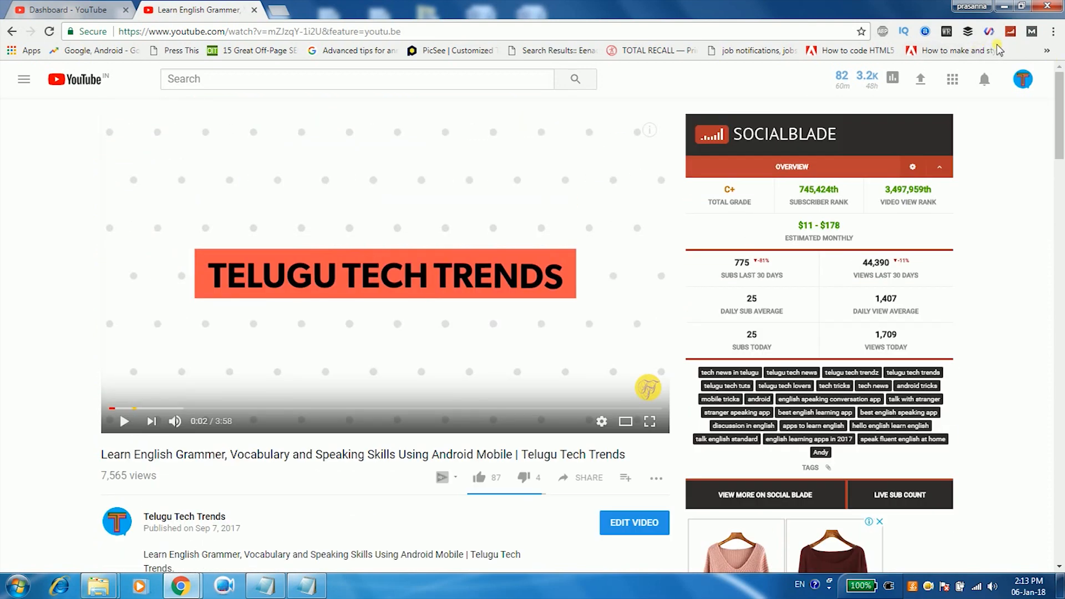
Step: Open the channel's vidIQ analytics page and review the audience demographics and top YouTube searches
left_click(905, 31)
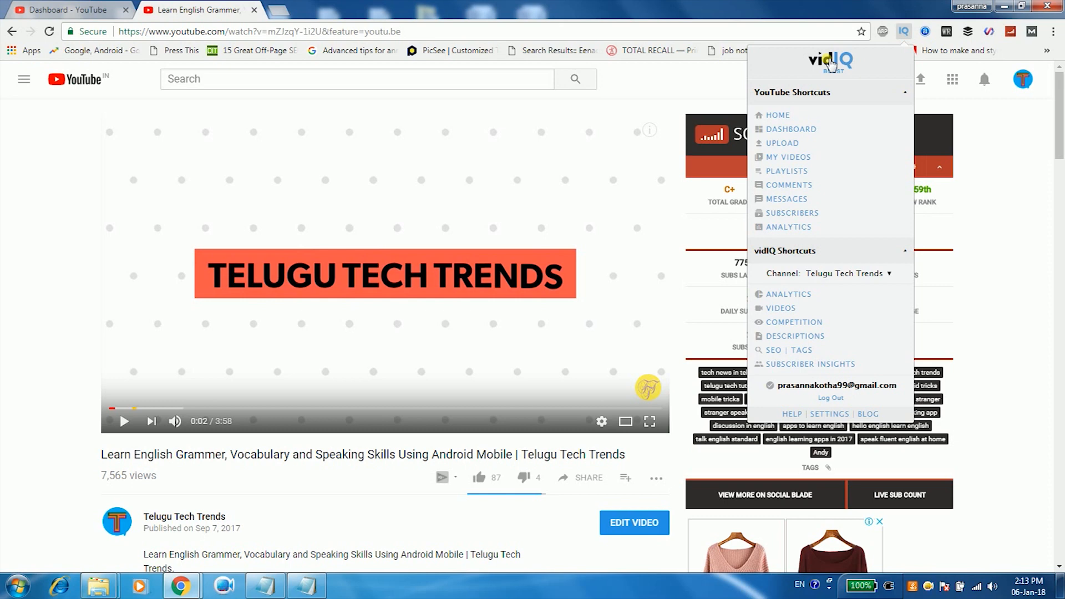
left_click(831, 62)
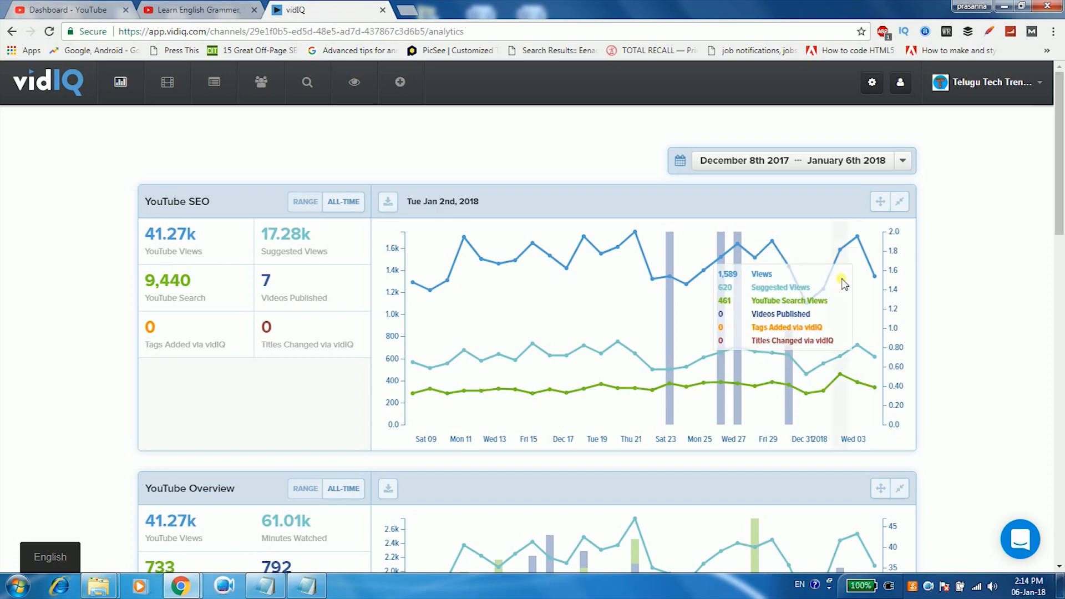
left_click_drag(1062, 199, 1062, 379)
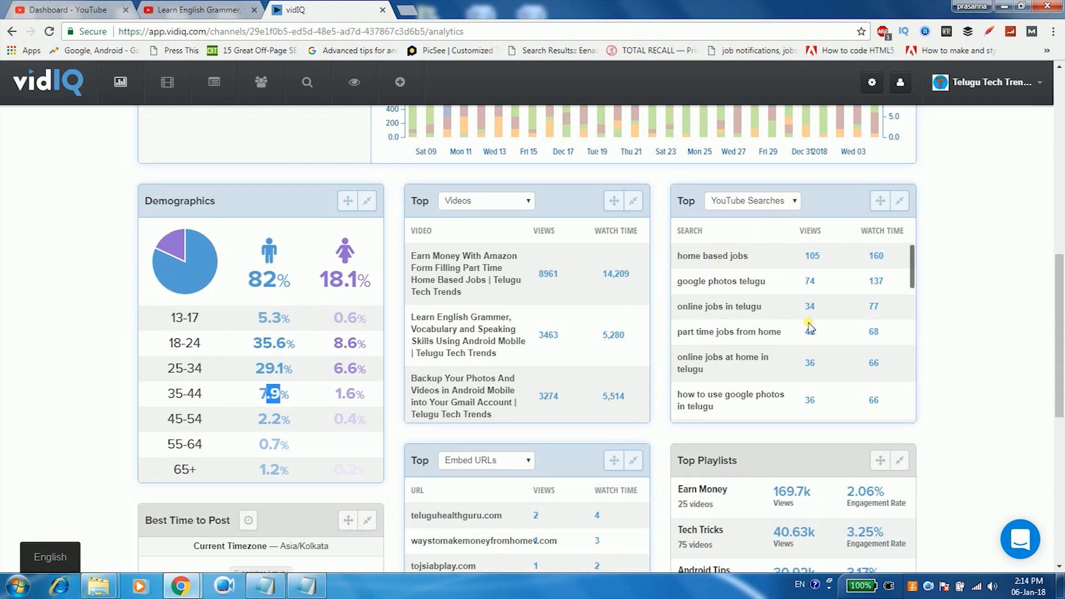
left_click_drag(916, 265, 913, 314)
left_click(915, 332)
Step: Review the best time to post, top playlists, channel overview and 7-day and 30-day trends in the vidIQ analytics
left_click_drag(1061, 285, 1061, 335)
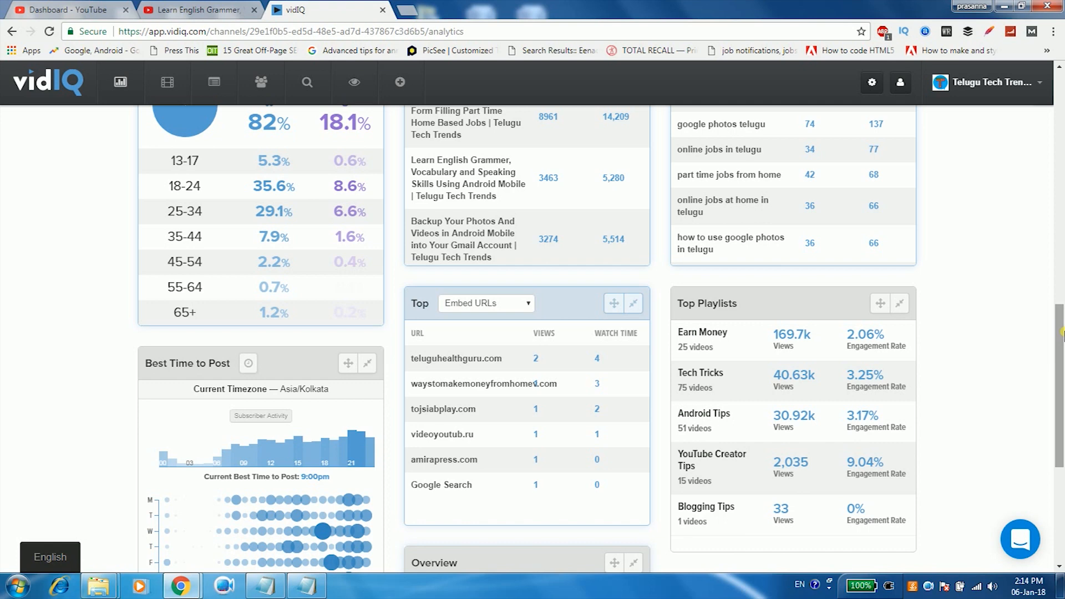
left_click_drag(1061, 332, 1061, 436)
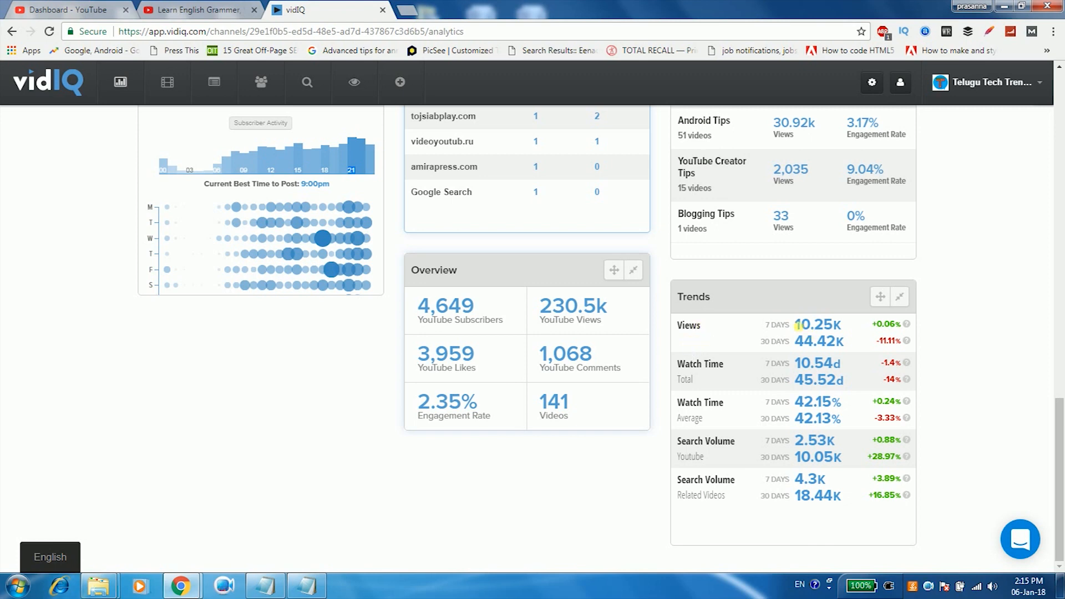
left_click_drag(799, 325, 842, 321)
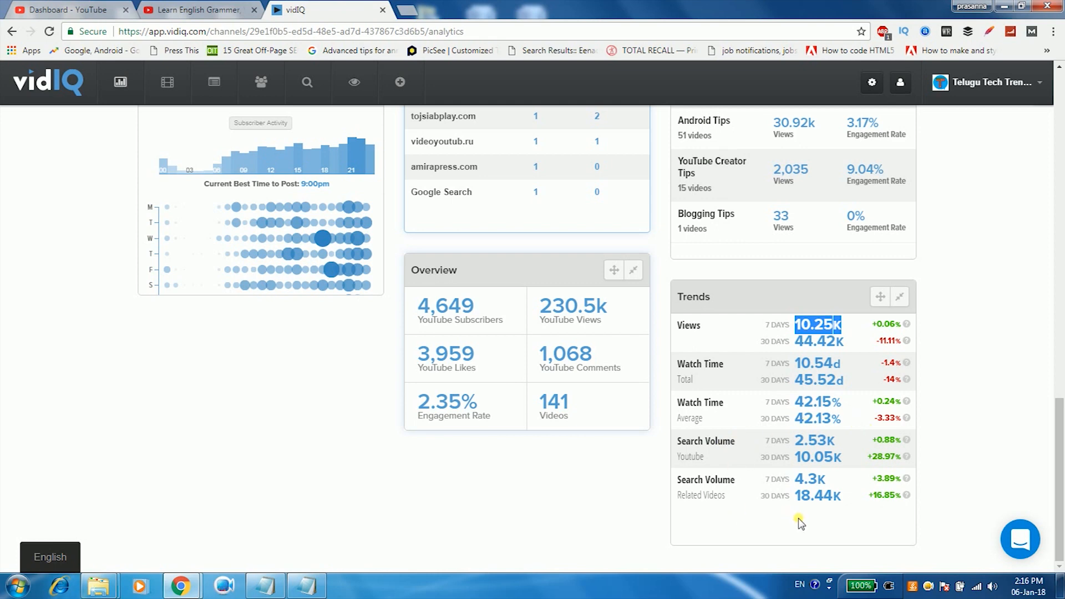
left_click_drag(1058, 512, 1062, 100)
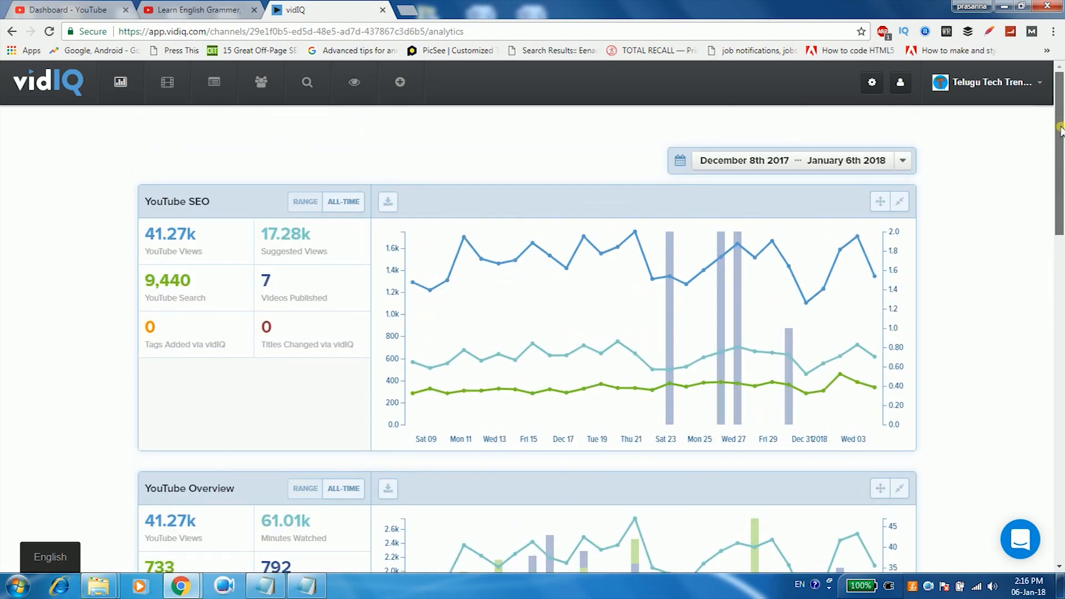
Step: Open vidIQ's list of the channel's YouTube videos and look through their tags, scores and views
left_click(169, 89)
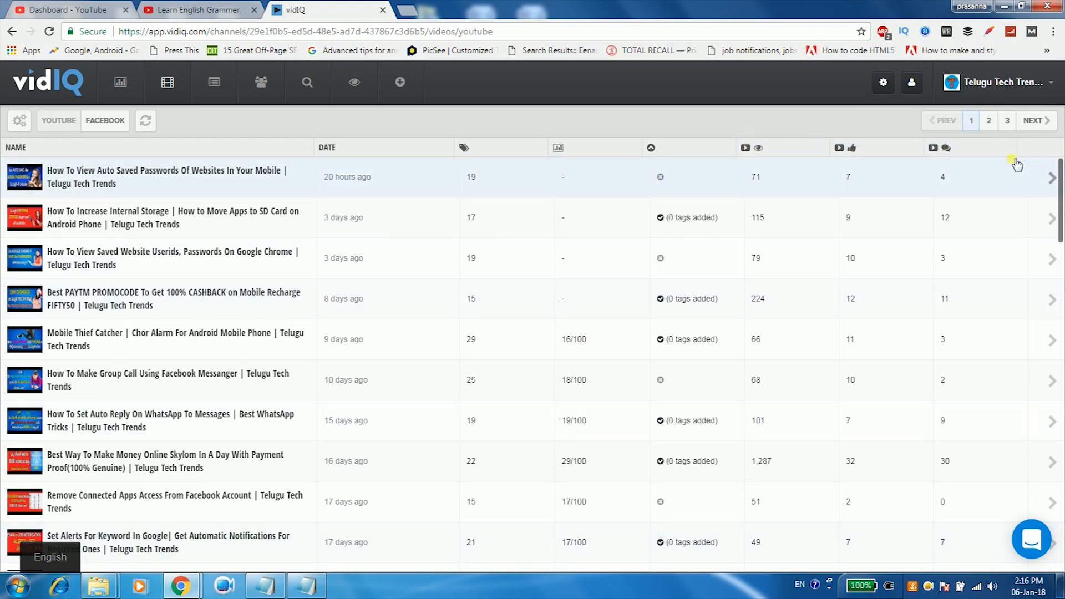
left_click_drag(1061, 180, 1062, 547)
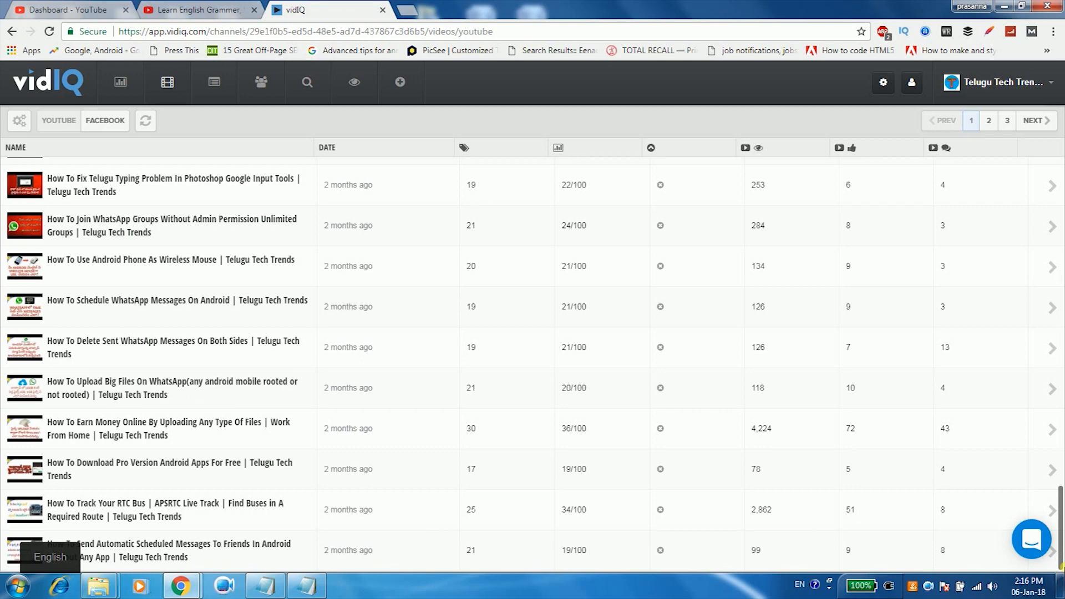
left_click_drag(1061, 546, 1062, 252)
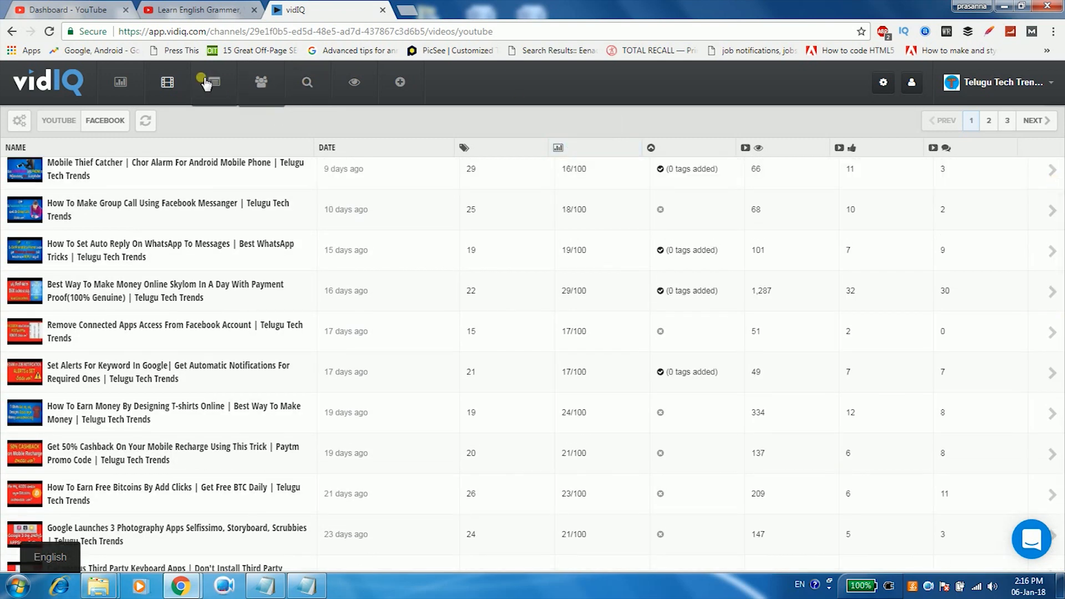
Step: Browse vidIQ's subscriber analysis, SEO and competition pages for the channel
left_click(261, 82)
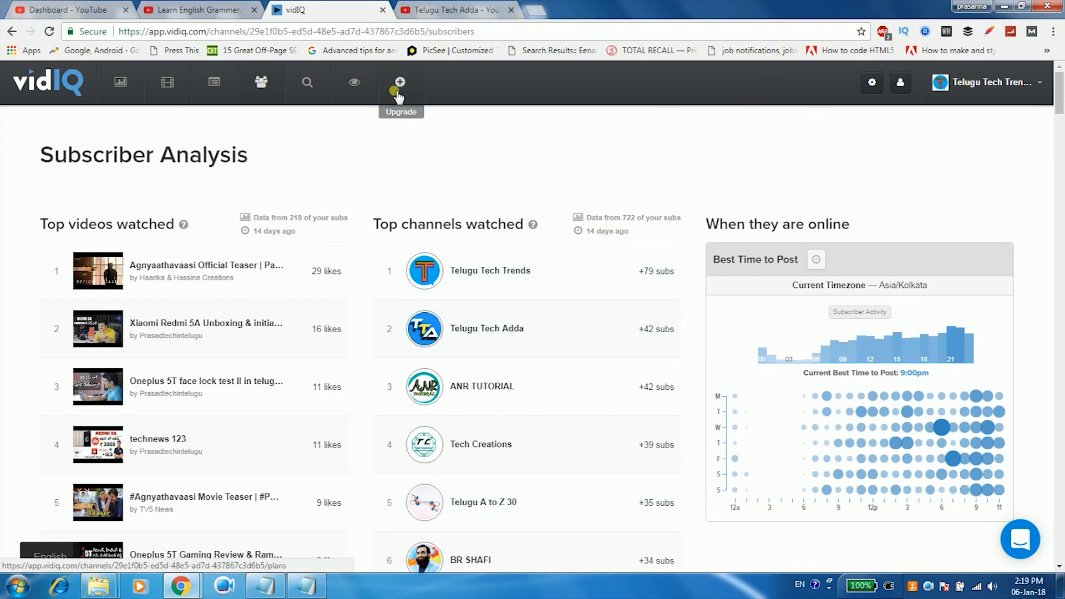
left_click(306, 89)
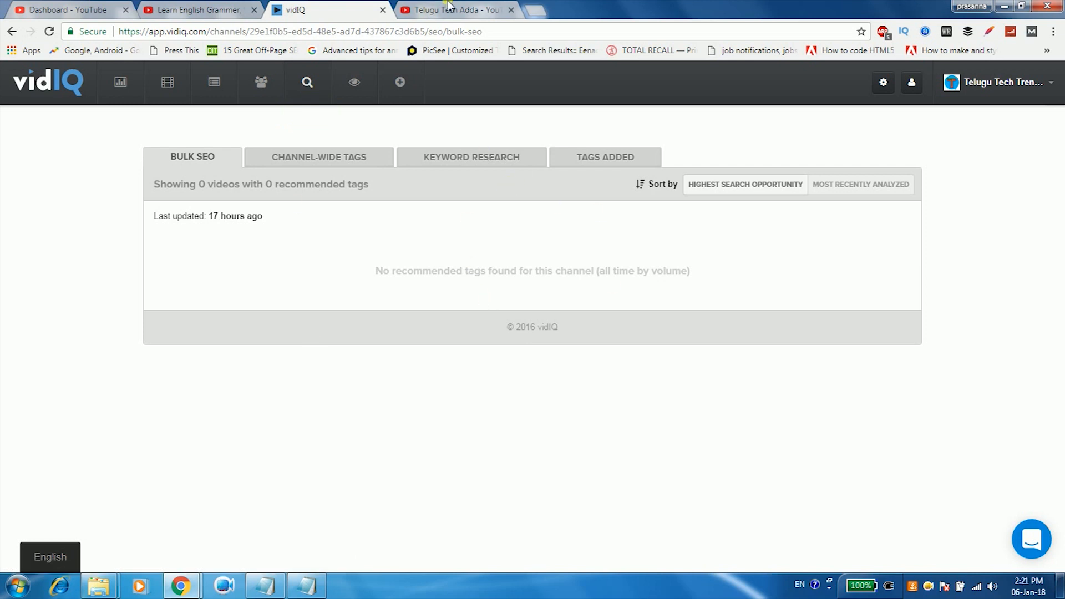
left_click(347, 86)
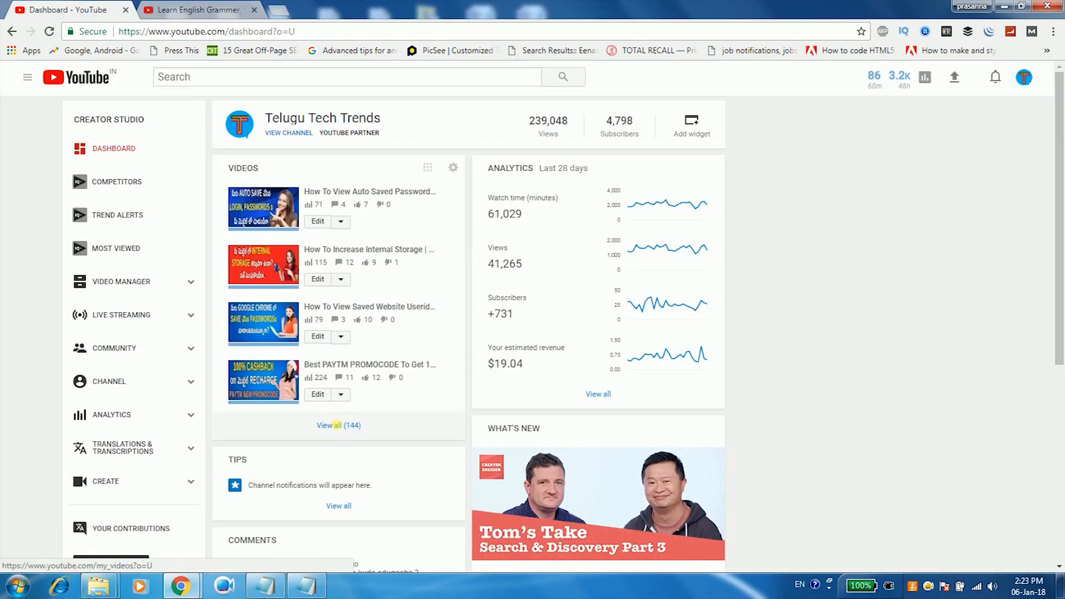
Step: Open all of the channel's videos from the Creator Studio dashboard in a new tab and view the available bulk-editing tools
right_click(336, 425)
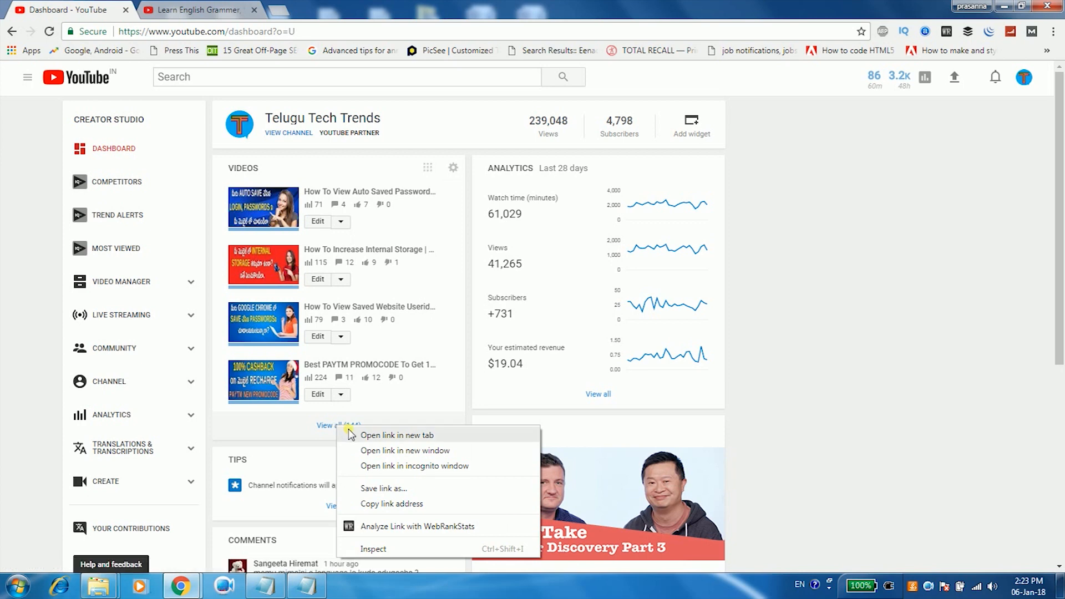
left_click(366, 433)
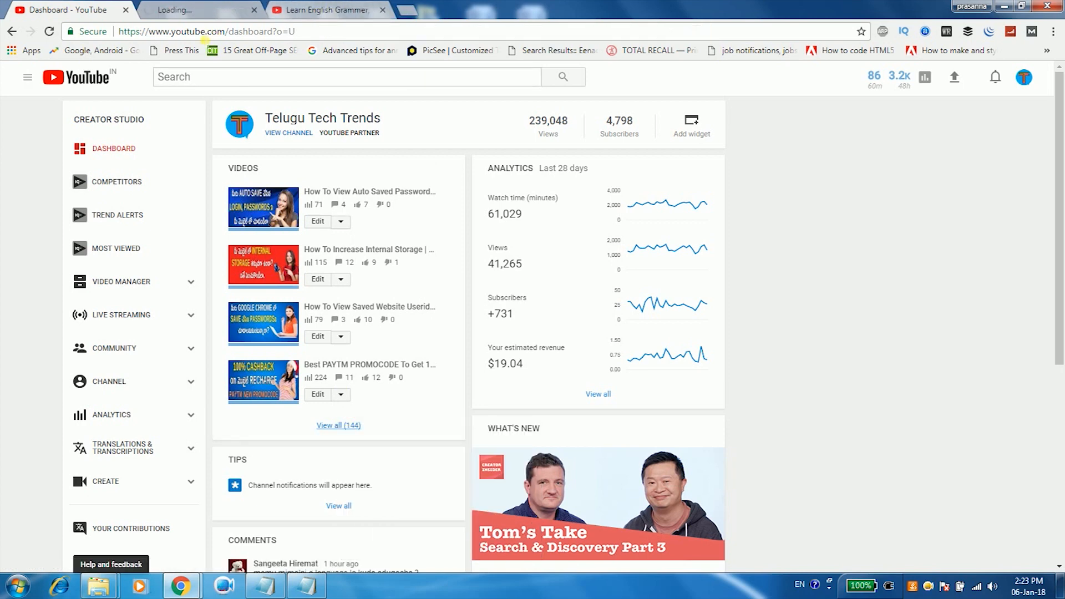
left_click(201, 10)
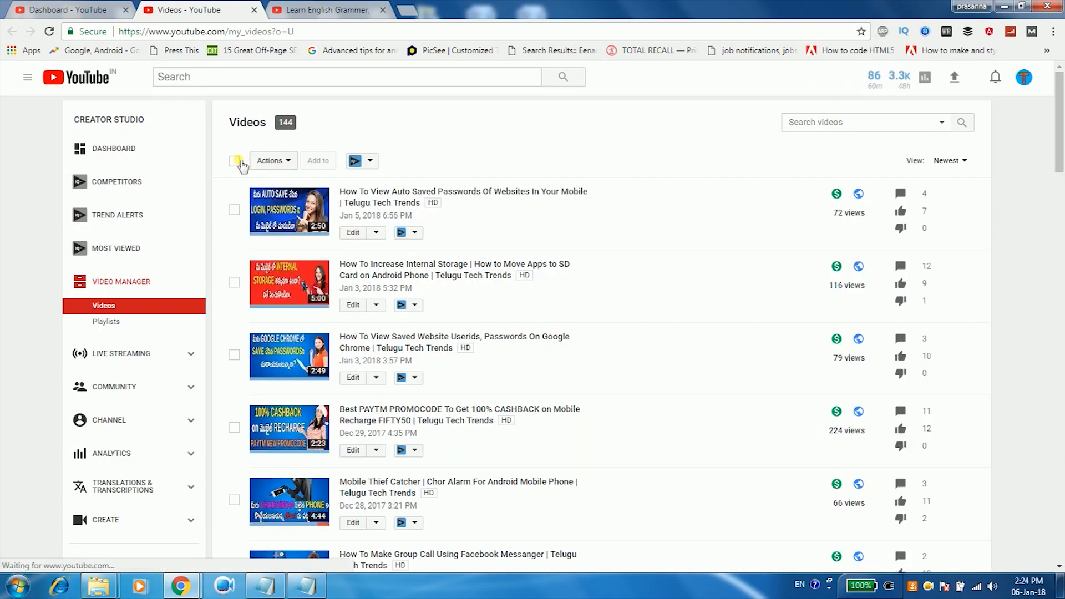
left_click(371, 161)
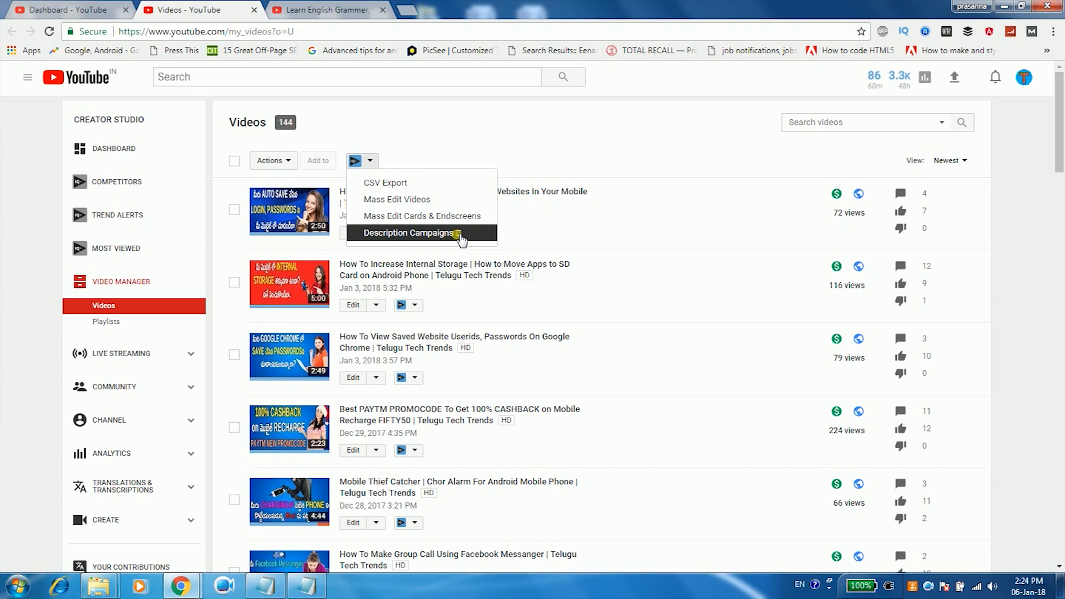
left_click(661, 240)
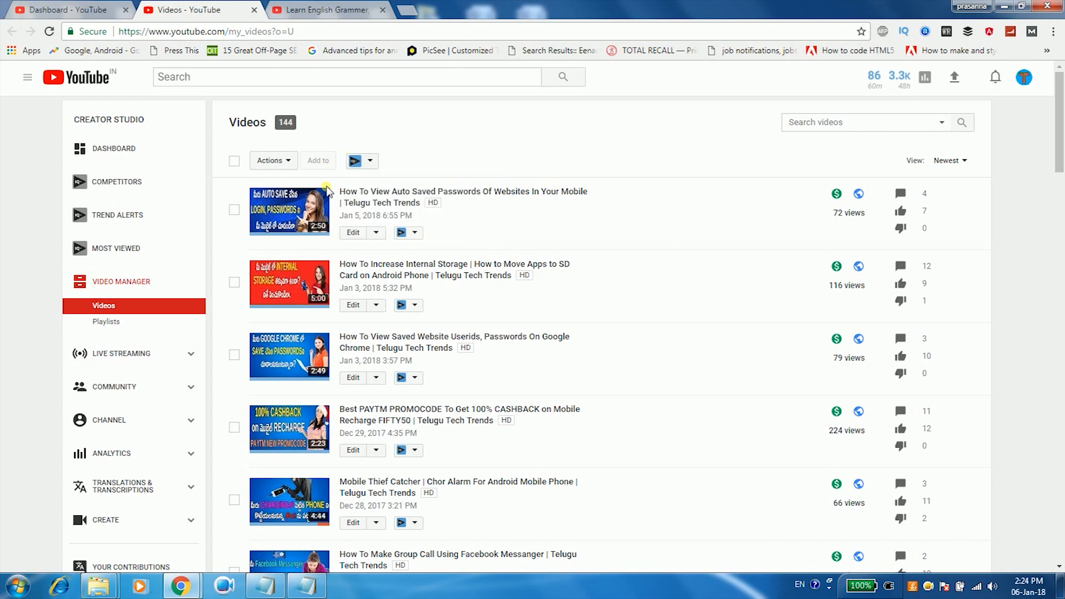
Step: Open the newest video's Thumbnail Editor, view the Solid Color, Other Image and Current Thumbnail sources, and cancel it
left_click(415, 233)
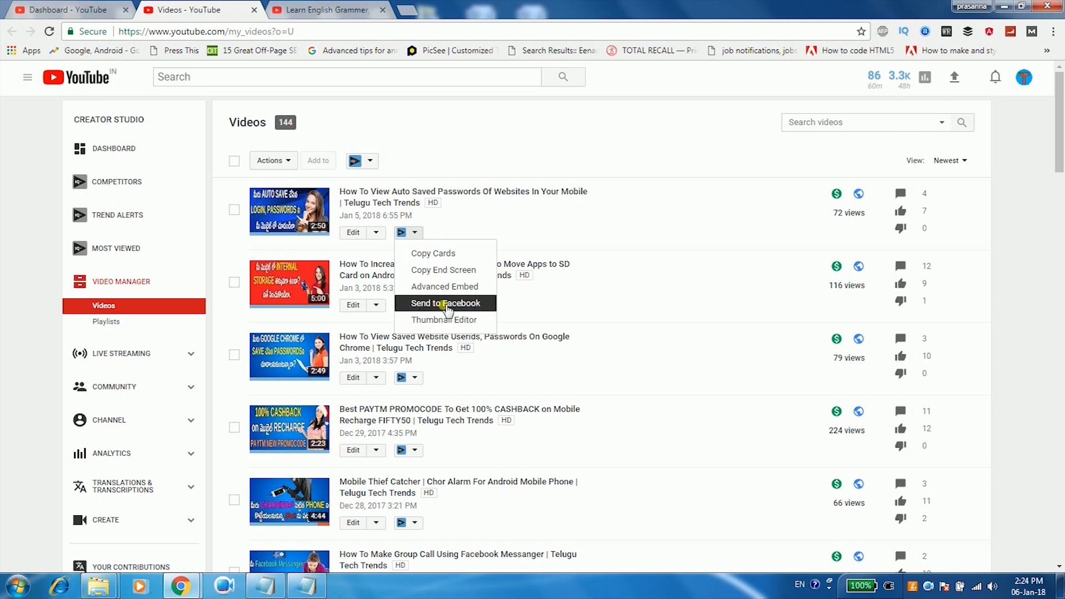
left_click(448, 328)
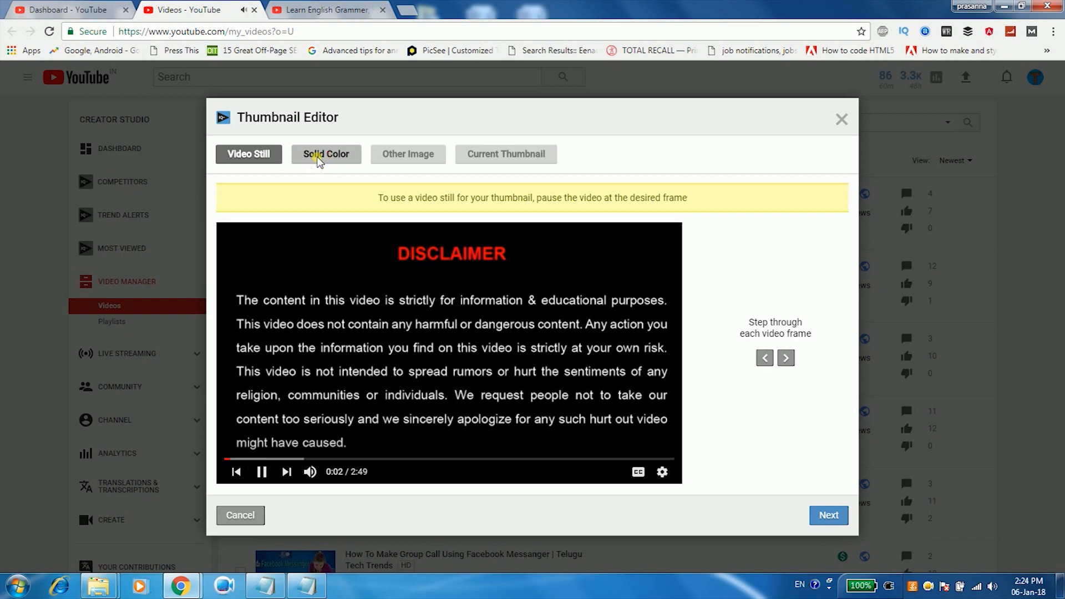
left_click(318, 160)
left_click(398, 164)
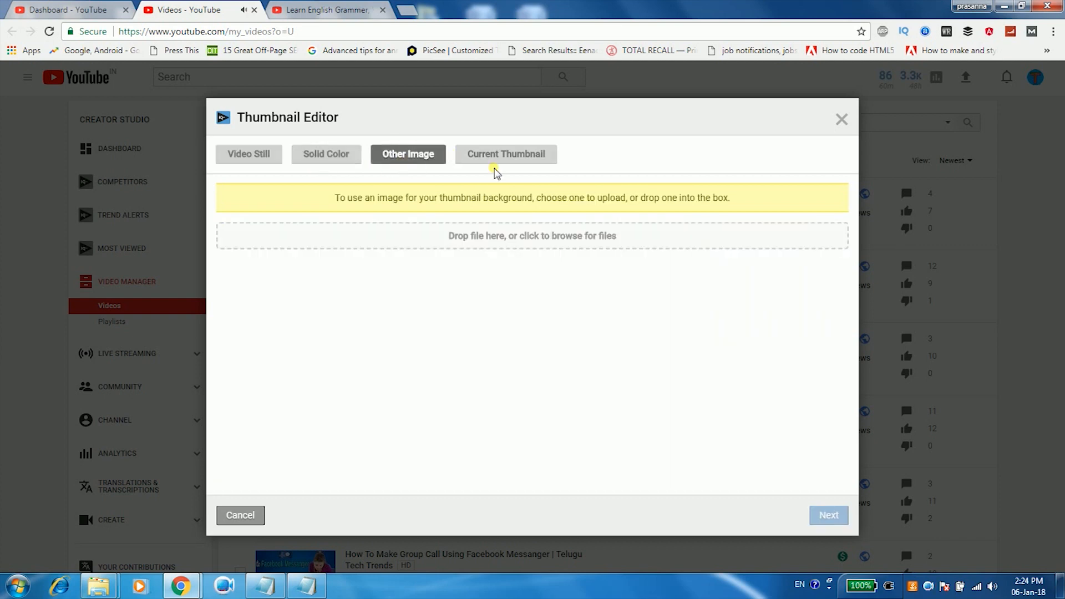
left_click(506, 155)
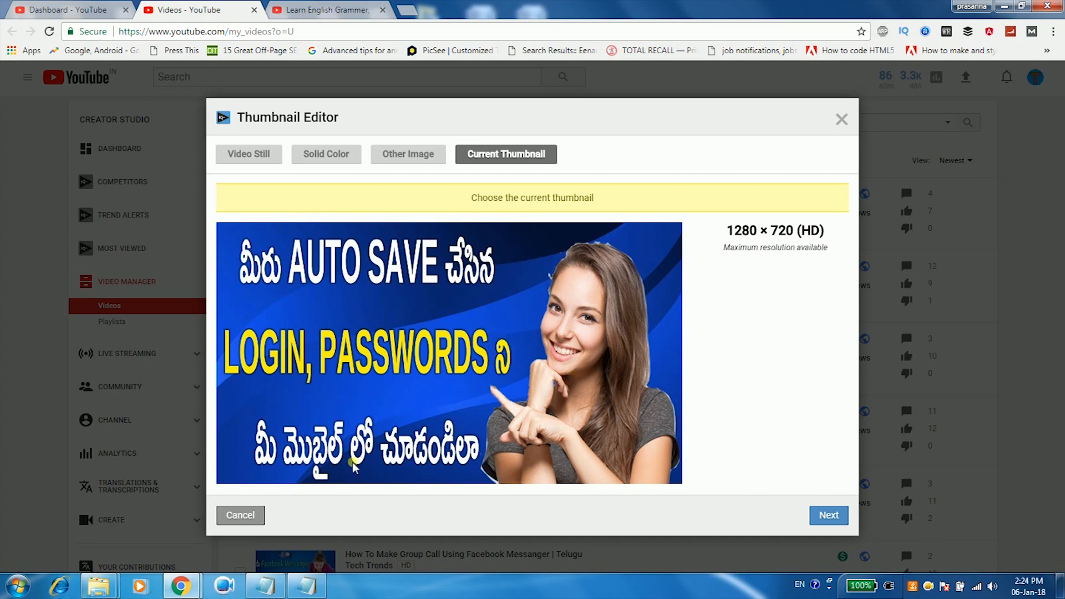
left_click(242, 517)
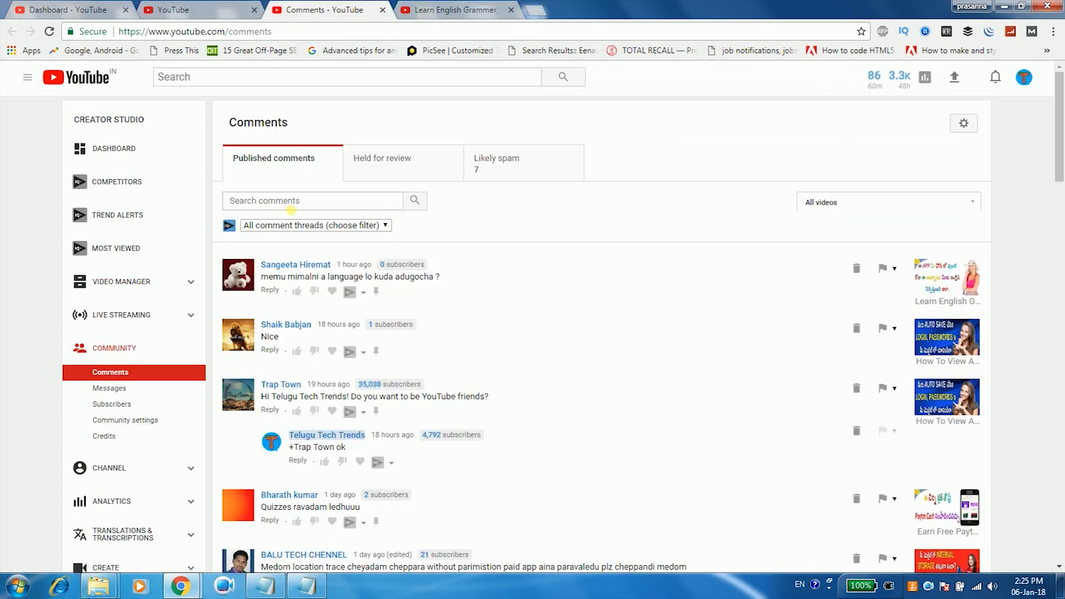
Step: Filter the published comments to threads with replies, and switch the filter to threads that don't have replies
left_click(349, 226)
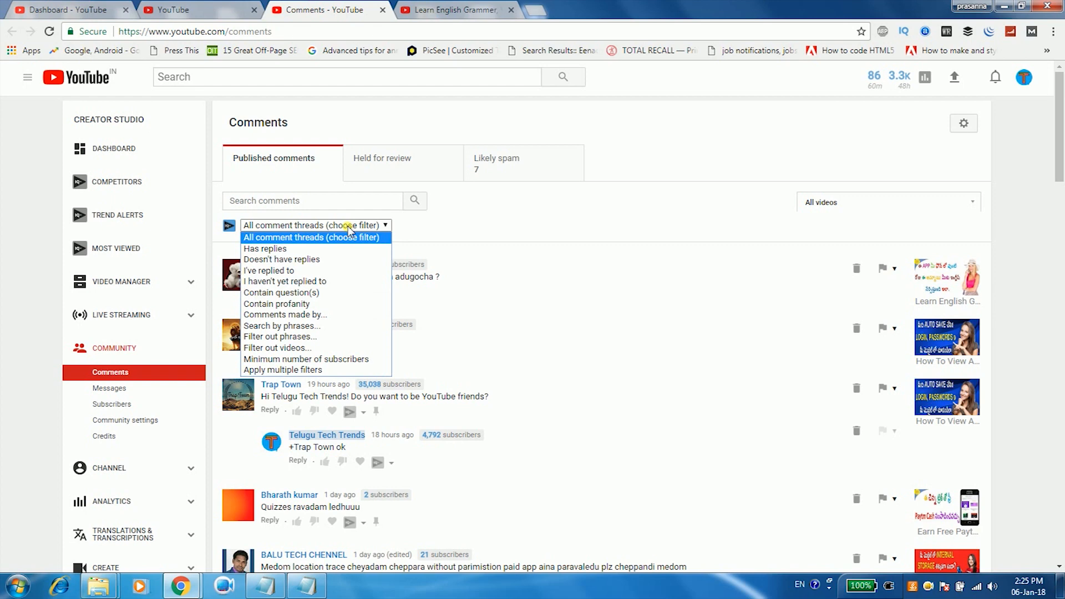
left_click(342, 251)
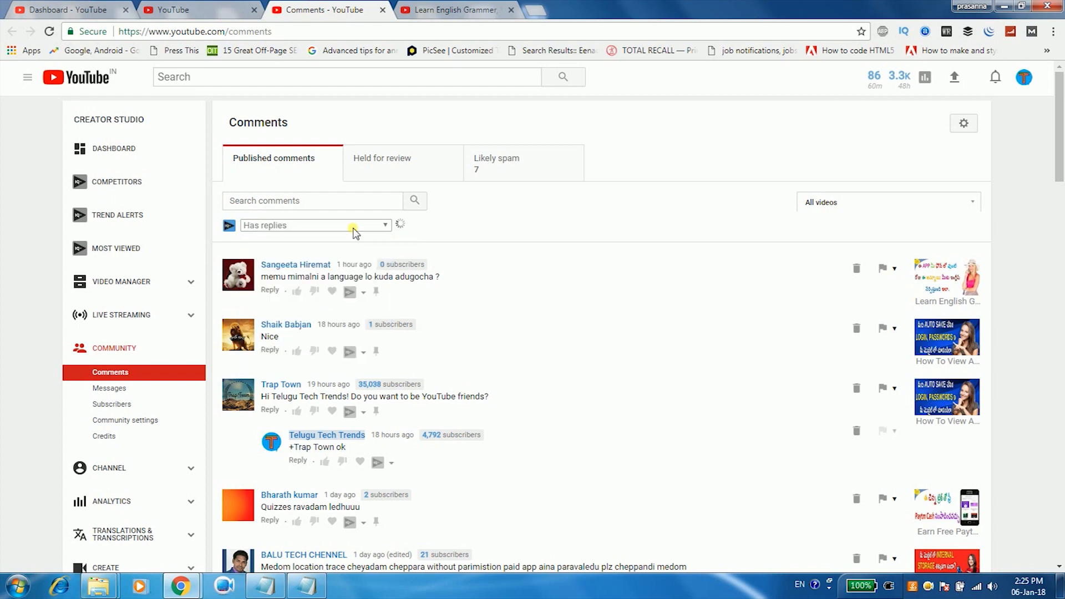
left_click(353, 226)
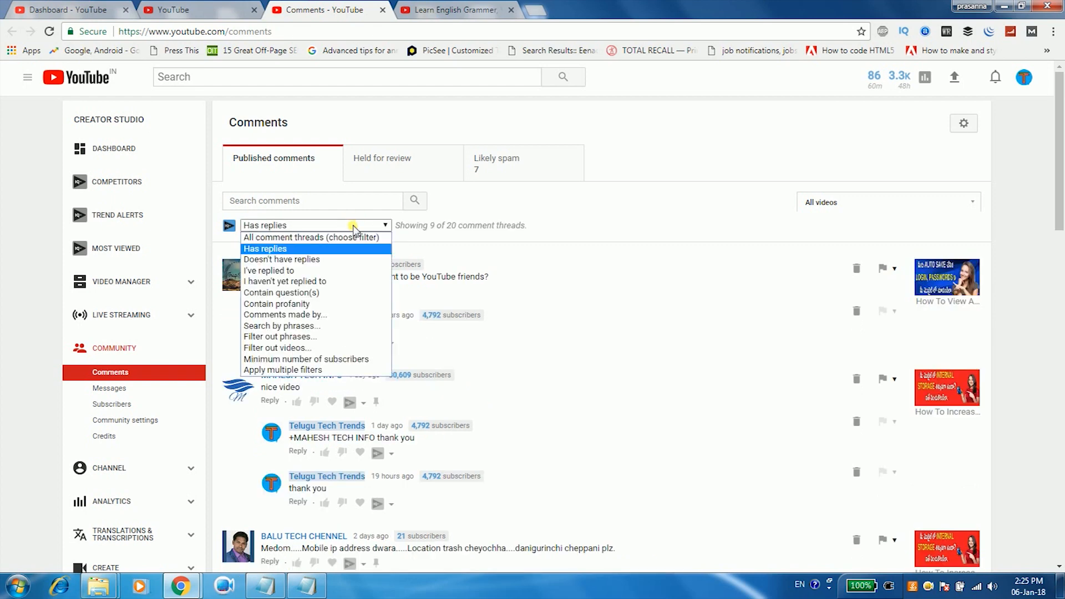
left_click(335, 260)
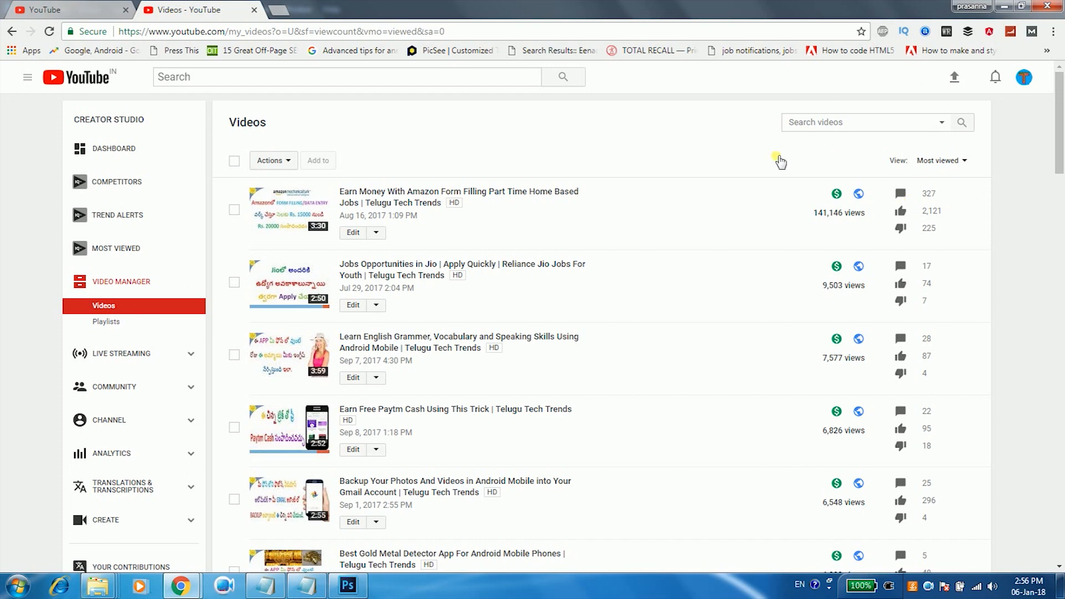
Step: Open the most viewed video's edit page in a new tab and review its recommended tags, tag scores and SEO score
right_click(357, 234)
left_click(416, 242)
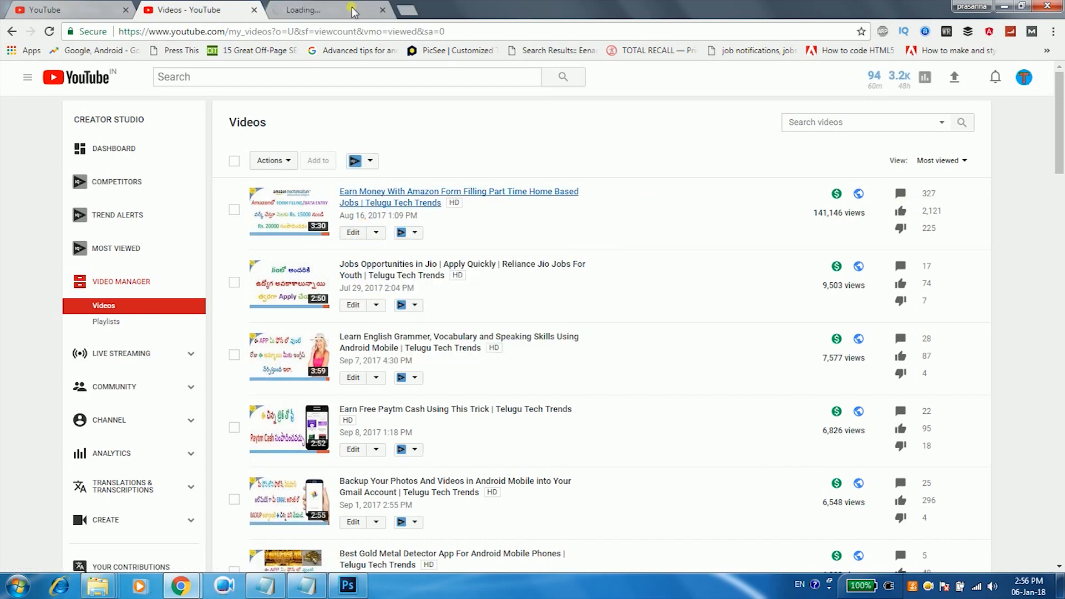
left_click(327, 10)
left_click_drag(1061, 158, 1063, 423)
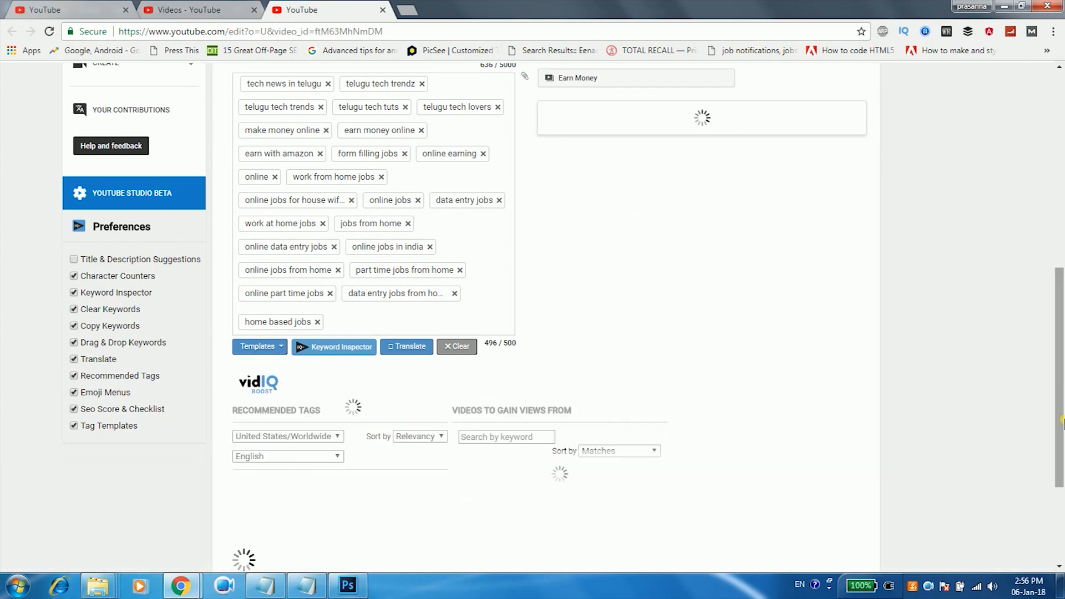
left_click_drag(1063, 368, 1064, 438)
left_click(566, 491)
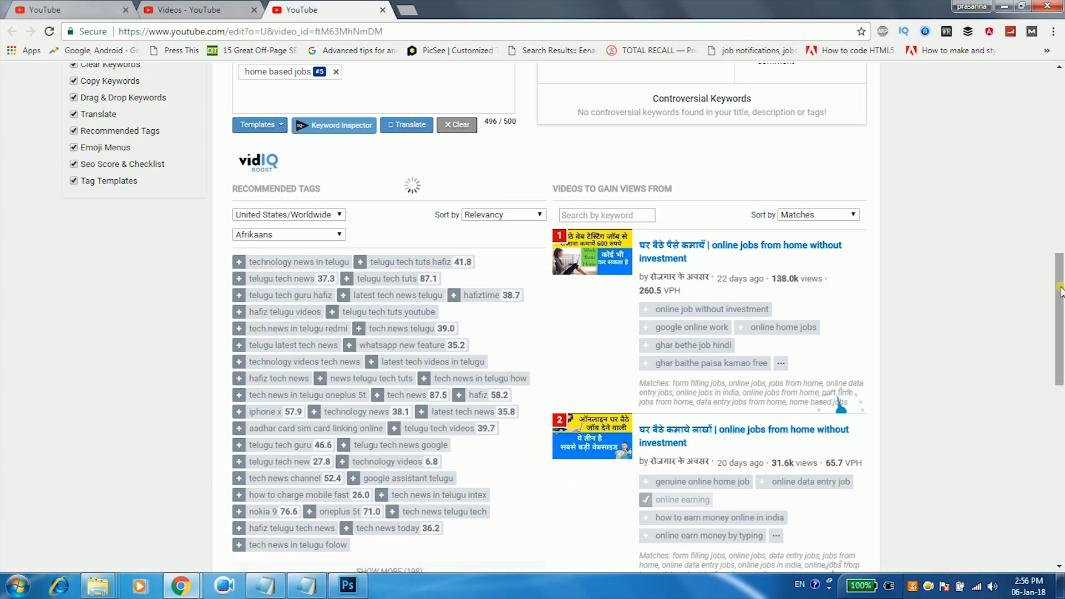
scroll(1062, 263, "down", 2)
left_click(1062, 258)
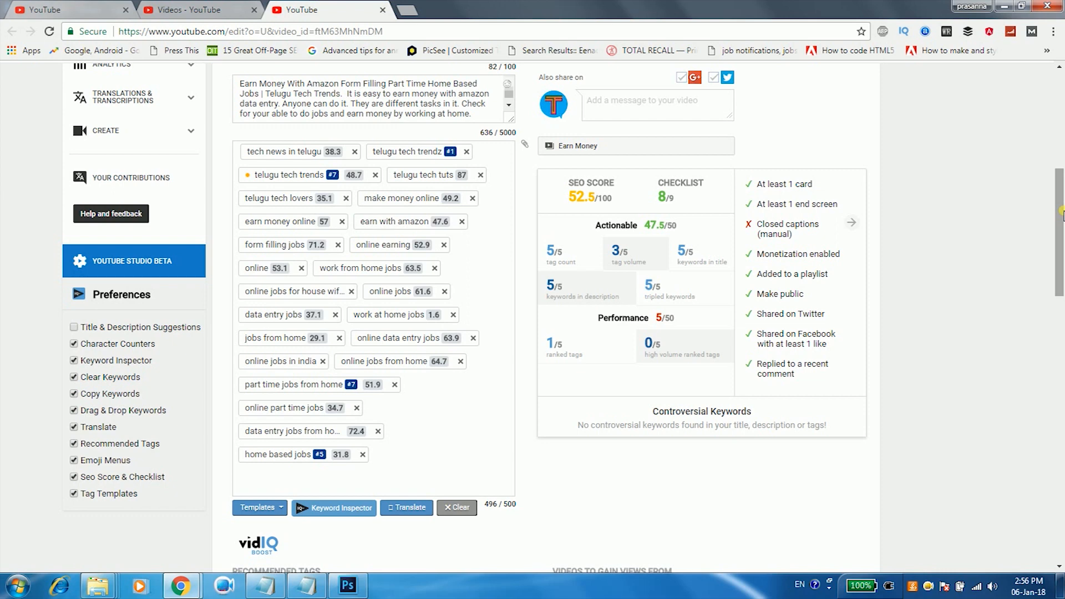
Step: Remove the truncated "online jobs for house wif..." tag and the "online jobs in india" tag from the video
left_click(350, 291)
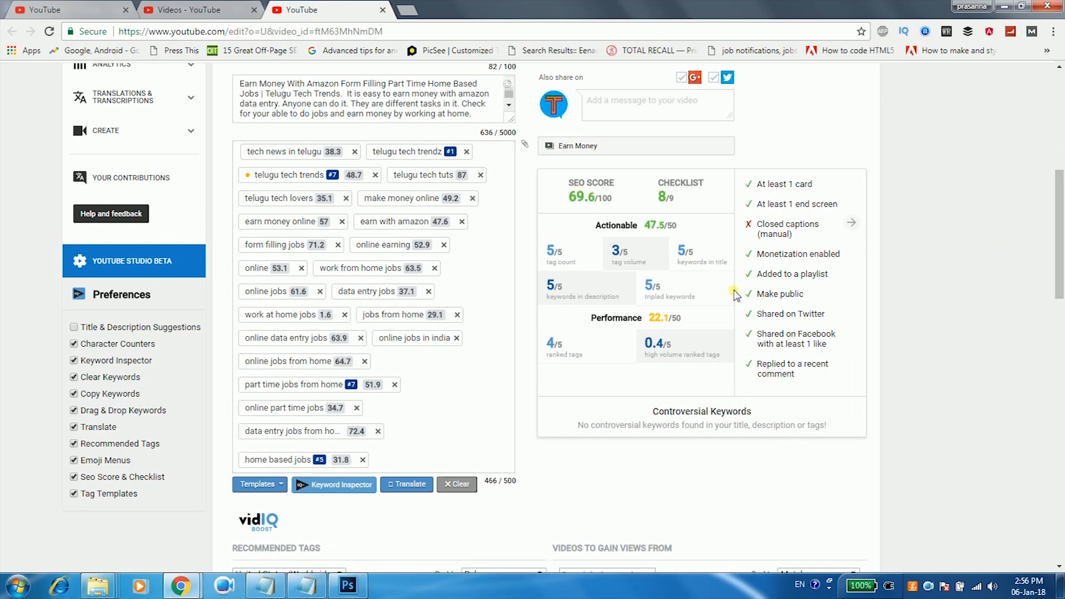
left_click(456, 339)
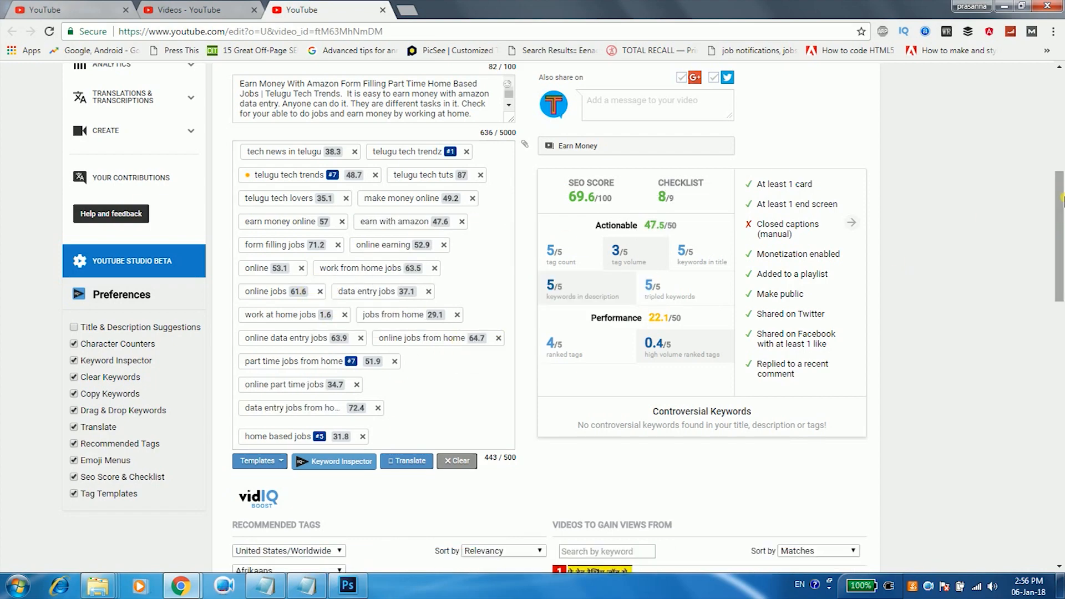
scroll(1060, 197, "down", 7)
scroll(1061, 195, "up", 6)
scroll(1061, 196, "up", 4)
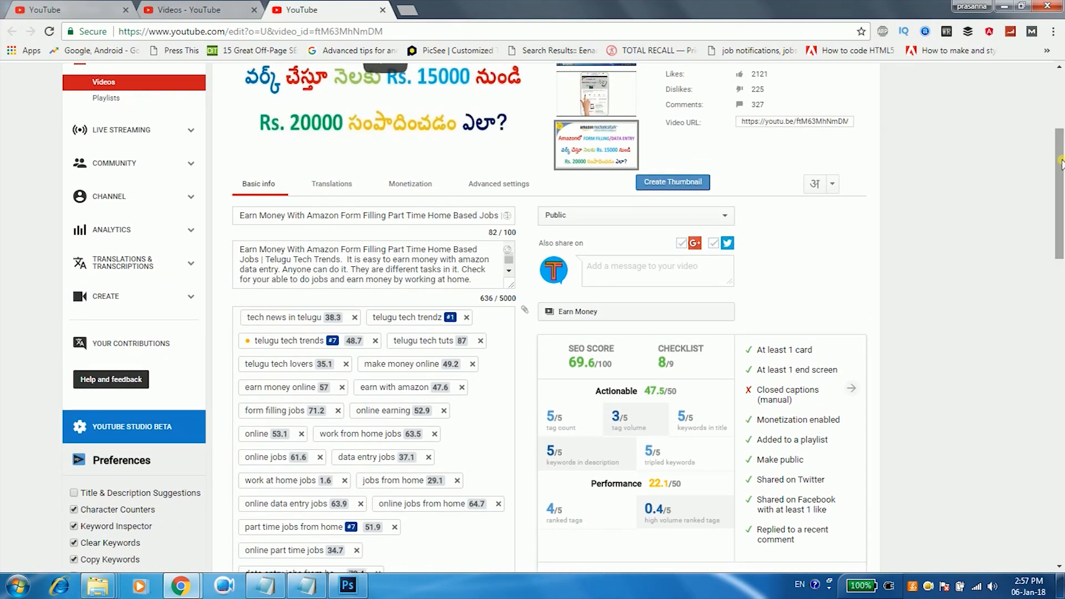
Step: Expand the full list of vidIQ's recommended tags for the video and look through it
scroll(1061, 163, "down", 10)
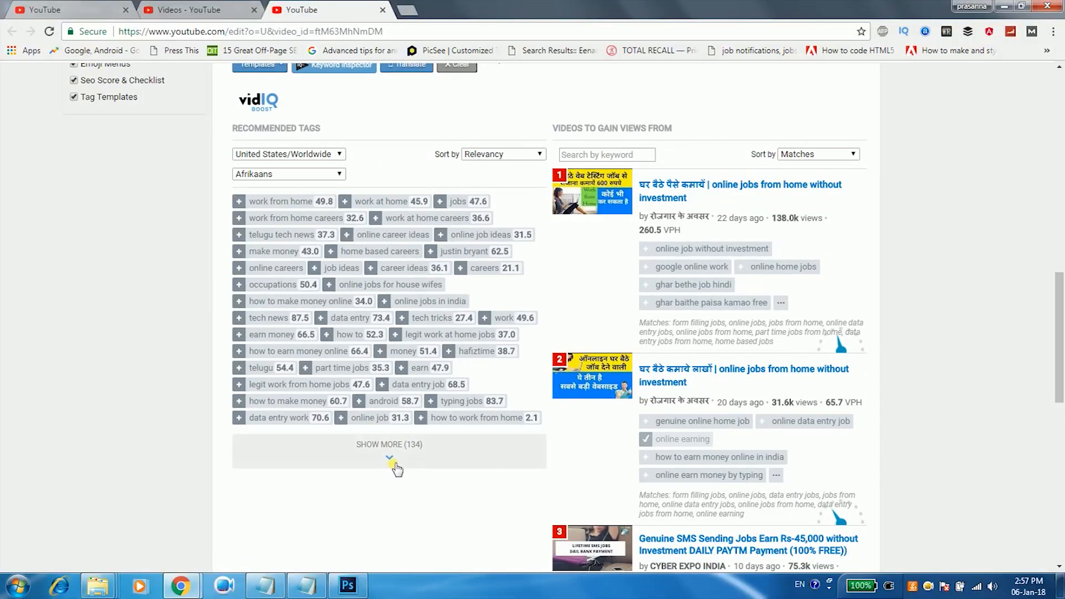
left_click(392, 465)
scroll(1061, 243, "down", 1)
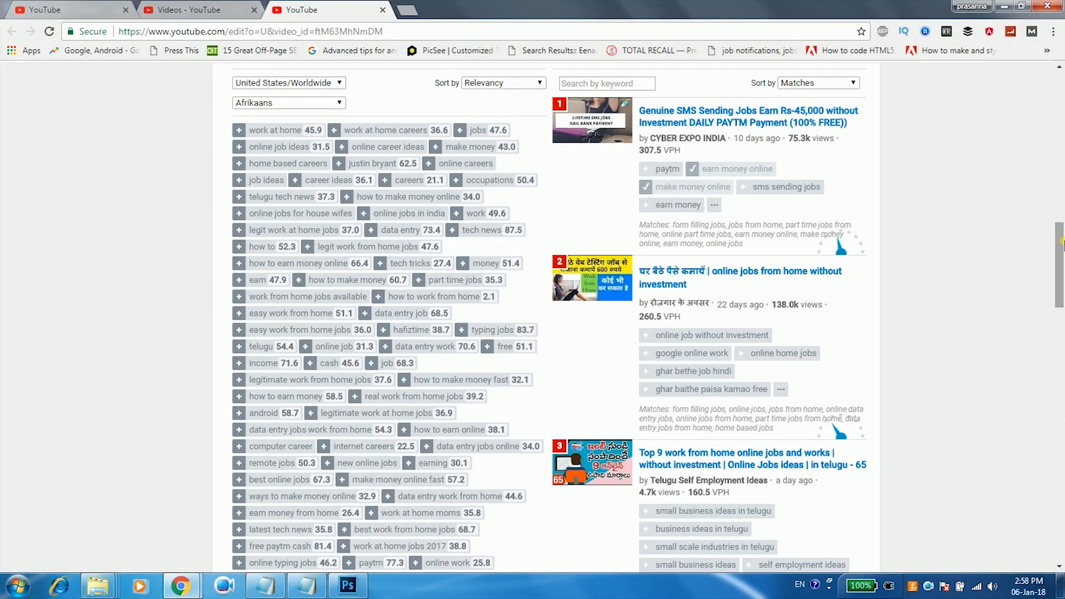
left_click_drag(1063, 242, 1061, 75)
left_click(850, 160)
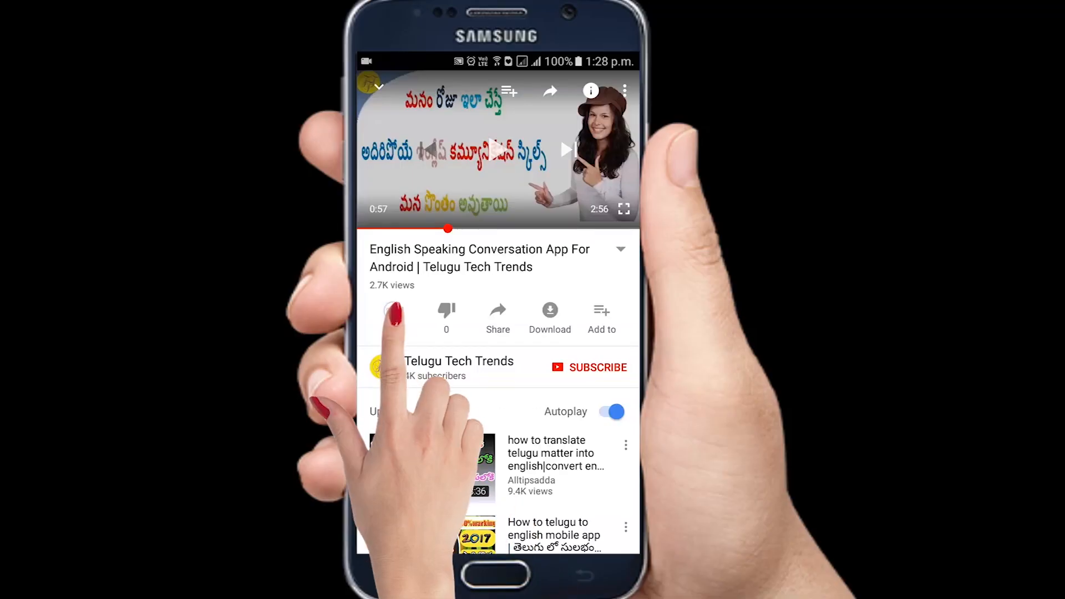
Step: In the YouTube mobile app, share the English Speaking Conversation App video with the first recent contact group
left_click(498, 315)
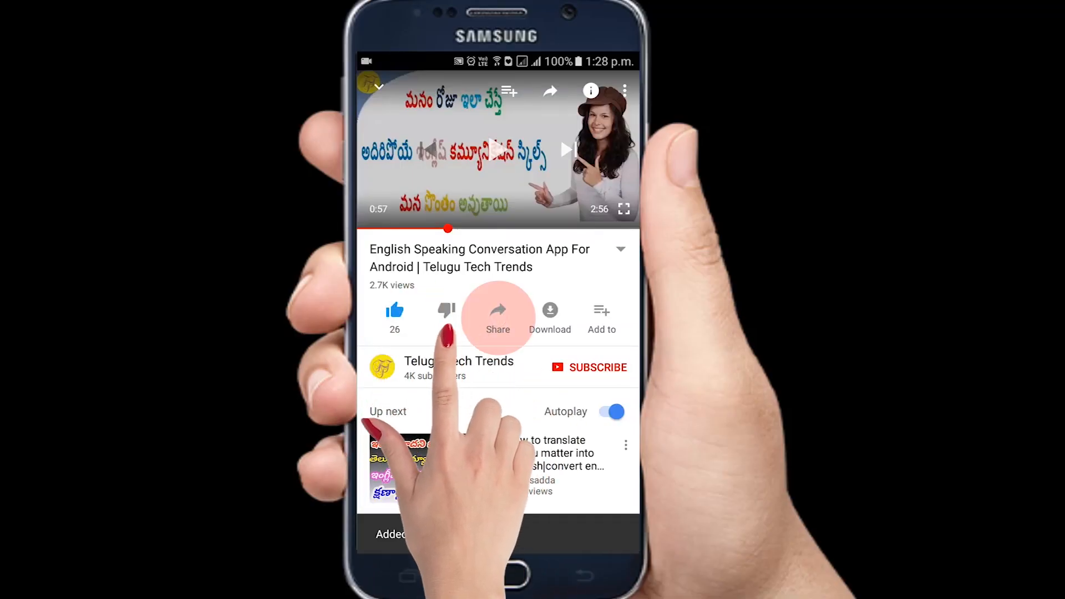
left_click(394, 442)
left_click(608, 532)
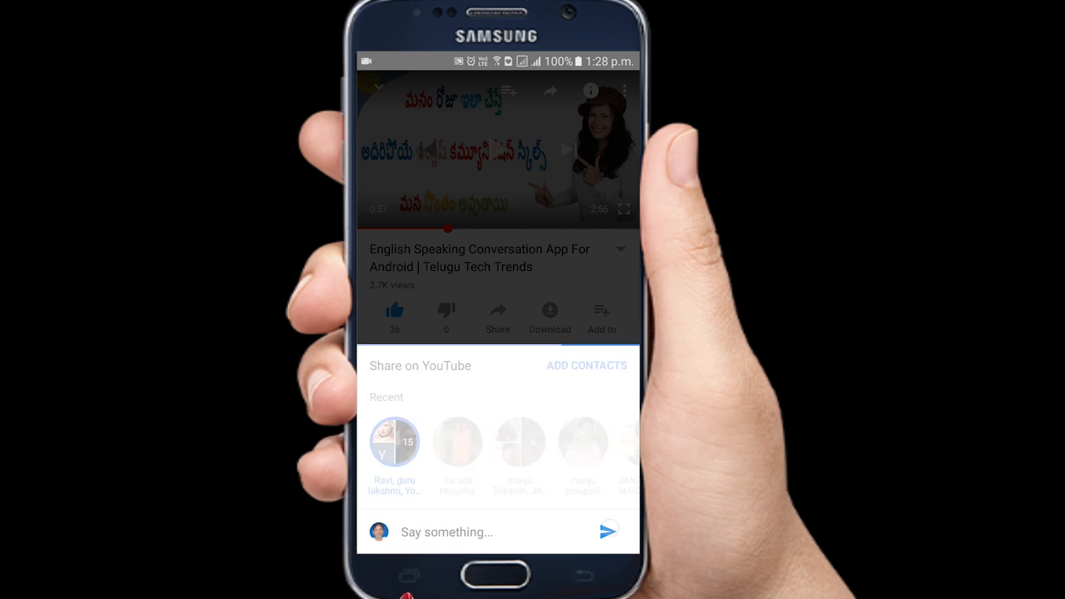
Step: Post the public comment "Good" on the video and subscribe to the Telugu Tech Trends channel
scroll(498, 388, "down", 6)
scroll(498, 360, "down", 3)
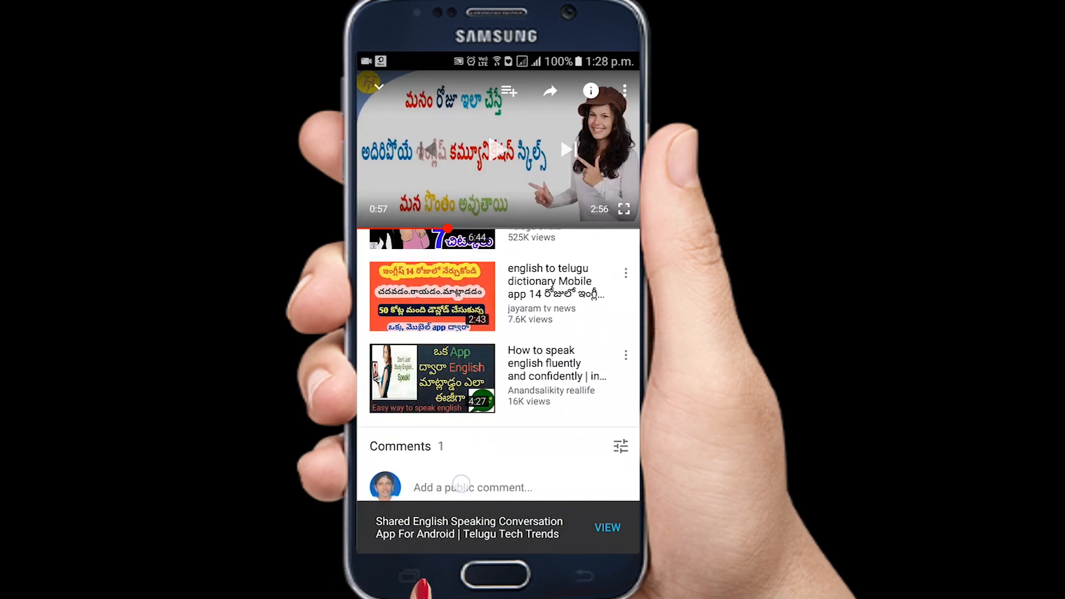
left_click(475, 485)
type("Good")
left_click(617, 309)
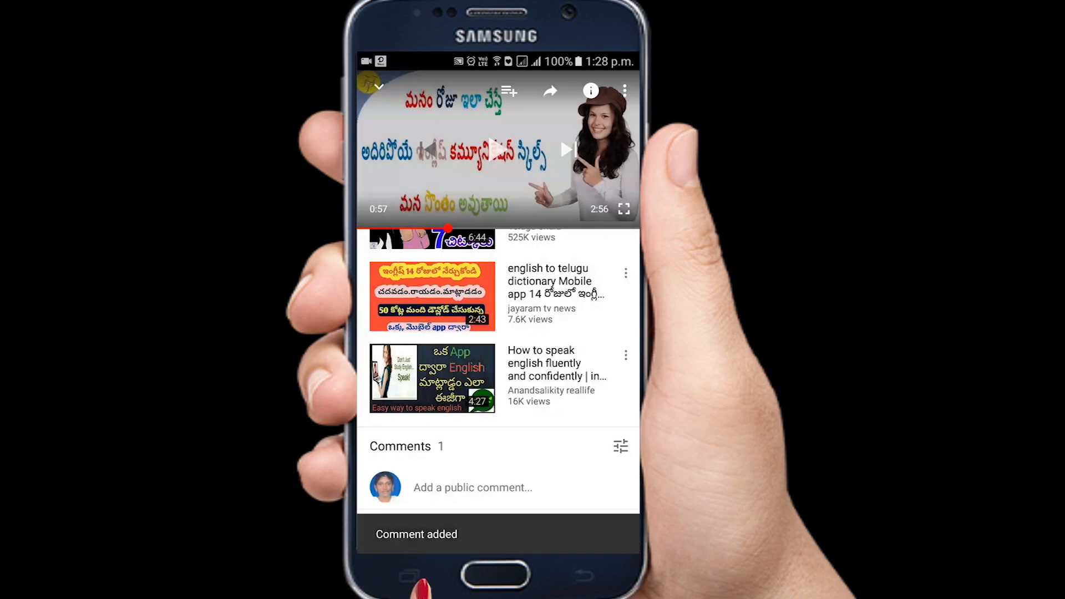
scroll(554, 350, "up", 10)
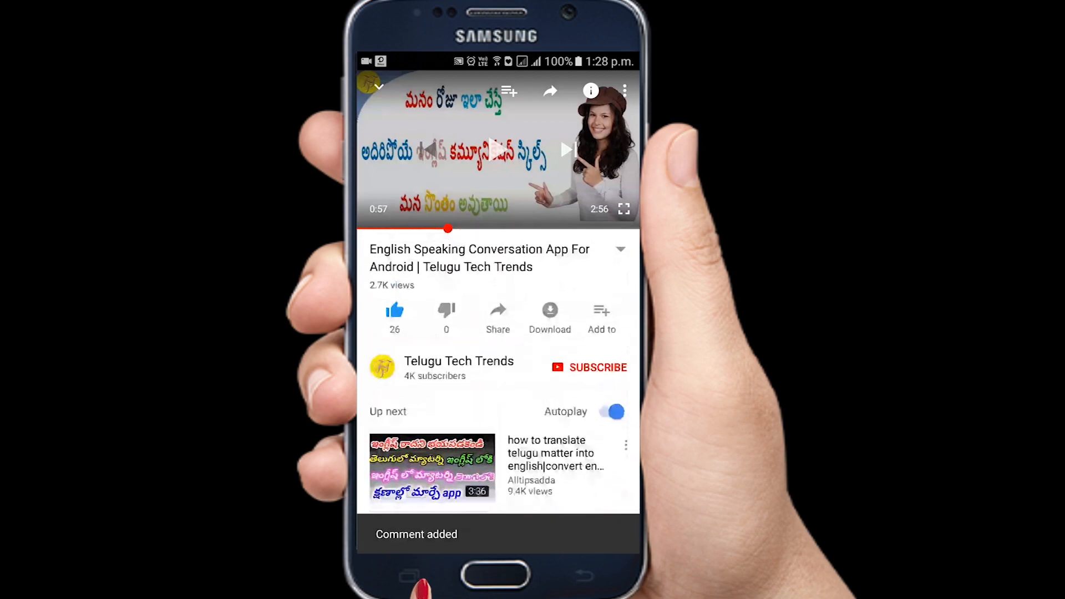
left_click(560, 367)
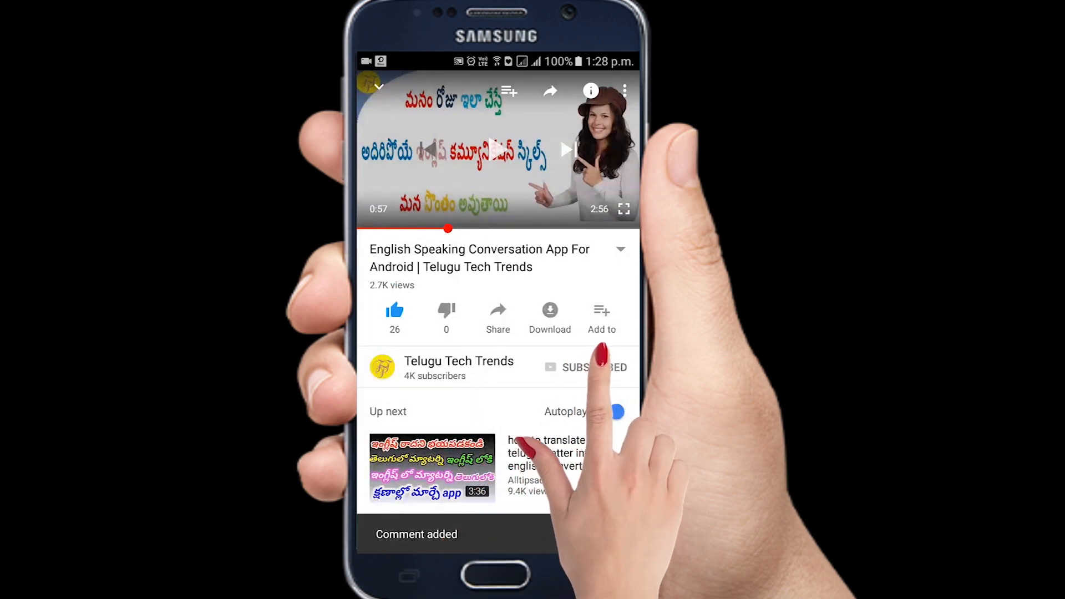